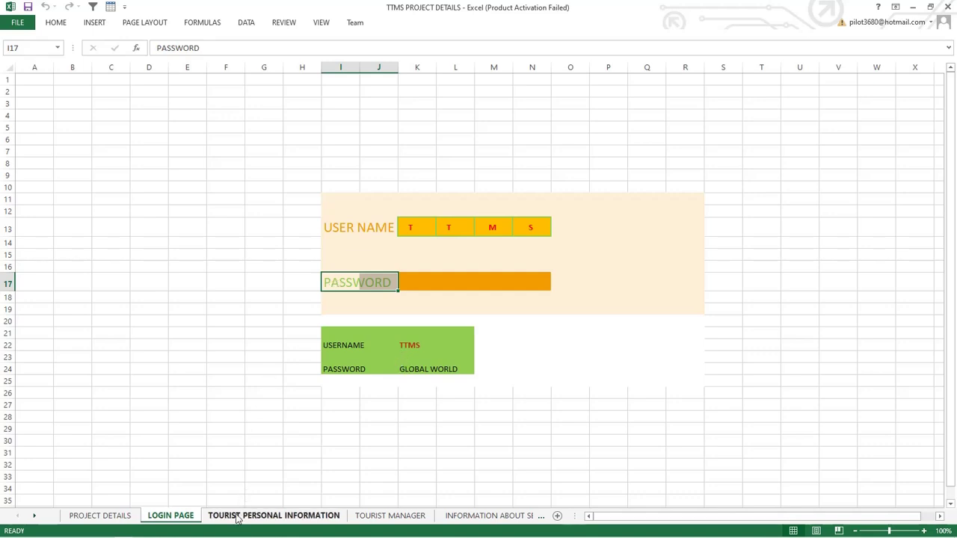
Review the Tourist Personal Information form and the Tourist Manager sheet, including its notes and its lists of famous places and places
{"action": "left_click", "coordinate": [268, 520]}
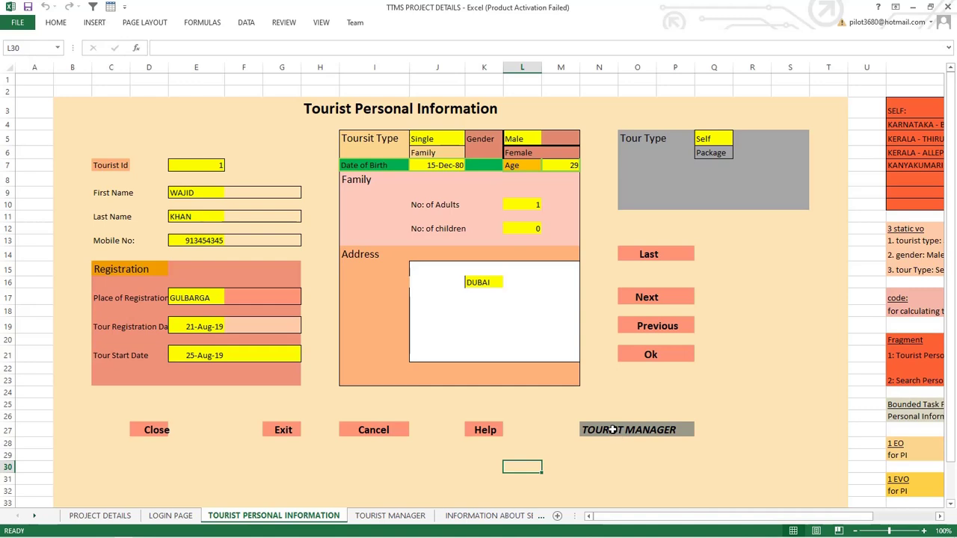
{"action": "left_click", "coordinate": [390, 517]}
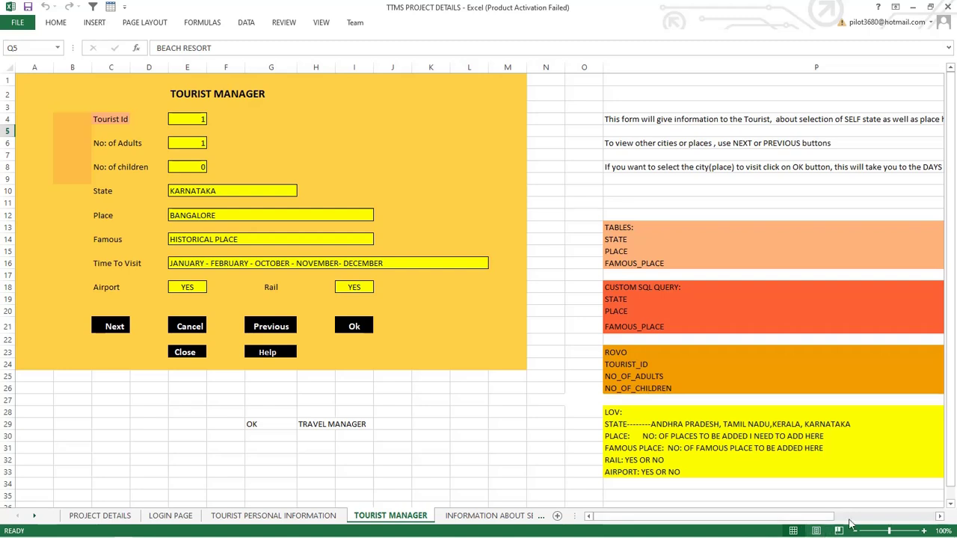
{"action": "left_click", "coordinate": [939, 516]}
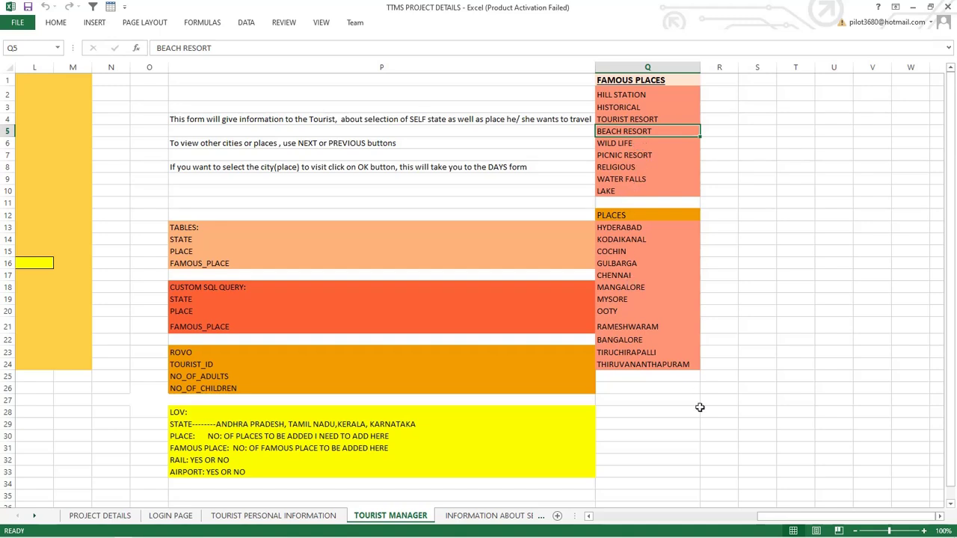
{"action": "left_click_drag", "start_coordinate": [764, 515], "coordinate": [594, 517]}
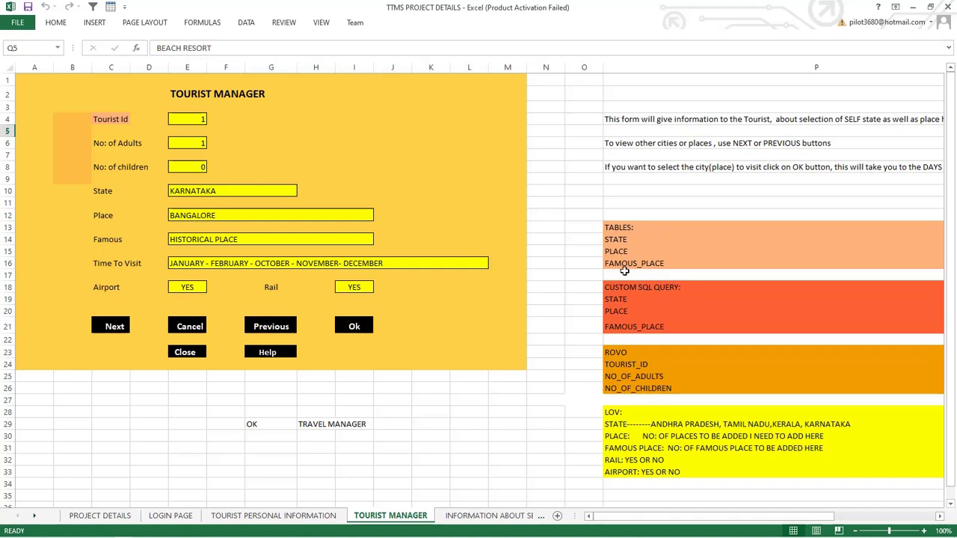
Look through the form descriptions on the INFORMATION ABOUT SELF TOURTYPE sheet and the tours on the INFORMATION ABOUT PACKAGE TOUR sheet
{"action": "left_click", "coordinate": [473, 518]}
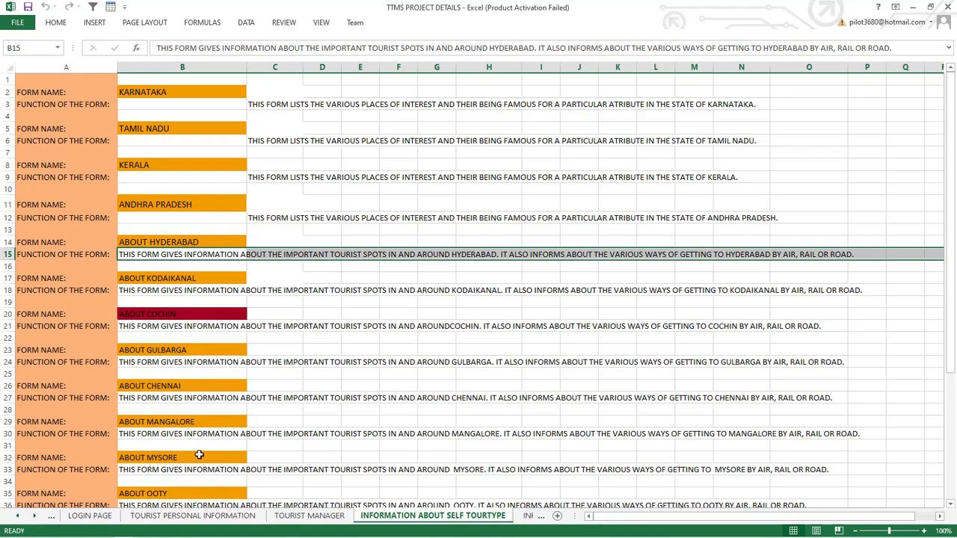
{"action": "scroll", "coordinate": [229, 476], "scroll_direction": "down", "scroll_amount": 4}
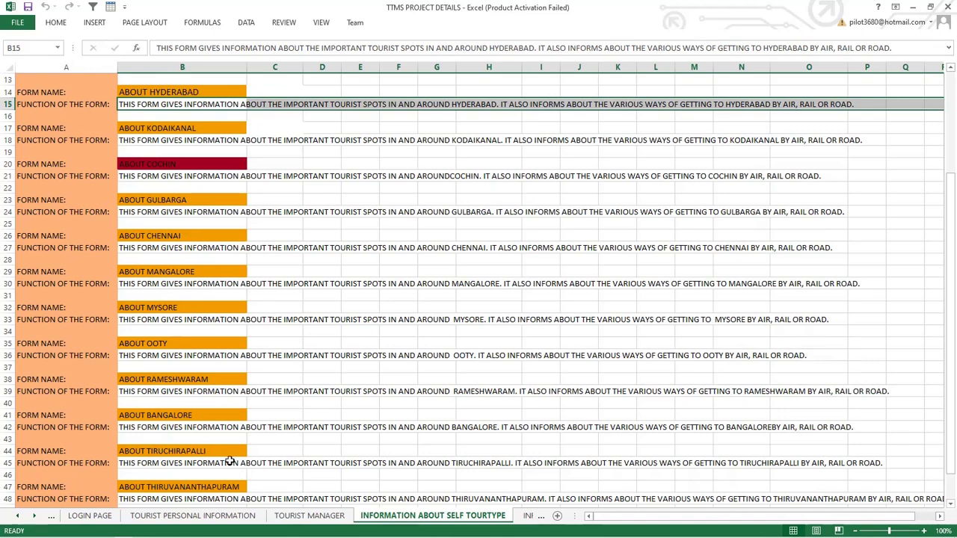
{"action": "left_click", "coordinate": [527, 515]}
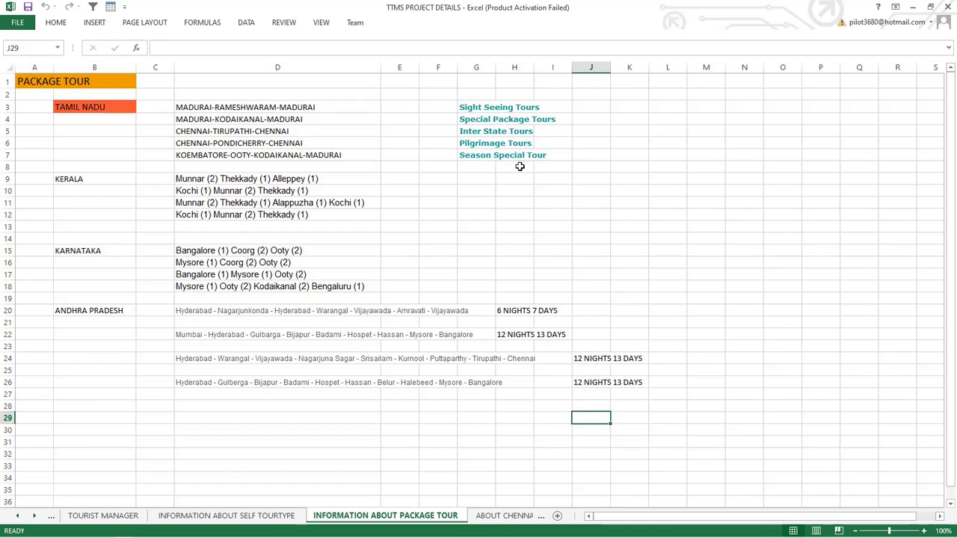
View the ABOUT CHENNAI sheet and the tour questions on the CHENNAI TOURISM1 sheet
{"action": "left_click", "coordinate": [502, 516]}
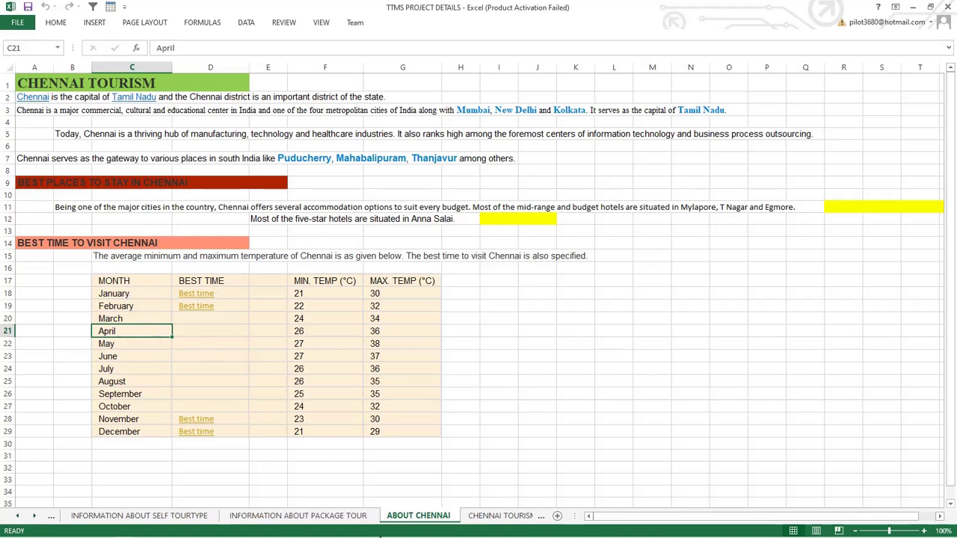
{"action": "left_click", "coordinate": [498, 516]}
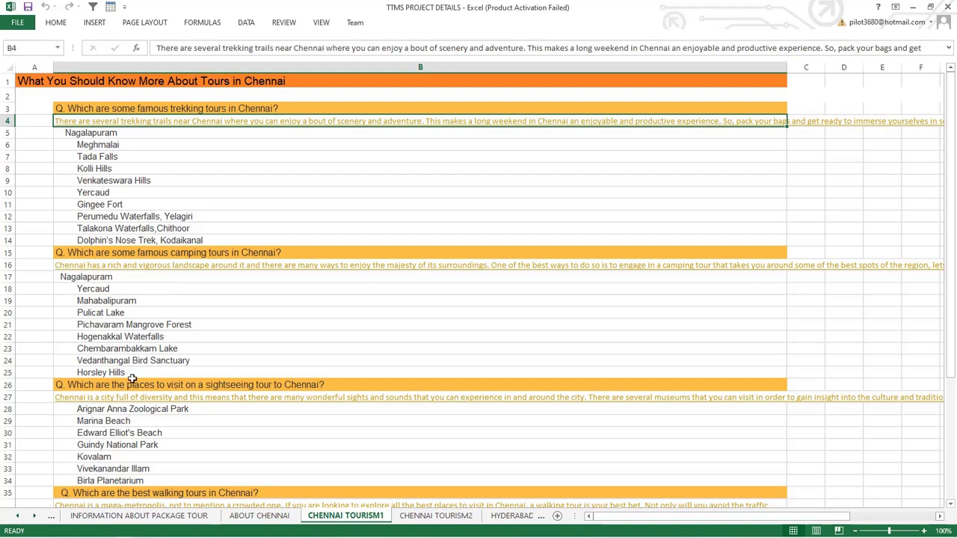
Examine the pictures and descriptions of Chennai attractions on the CHENNAI TOURISM2 sheet from Thousand Lights Mosque to Guindy National Park and Snake Park
{"action": "left_click", "coordinate": [436, 516]}
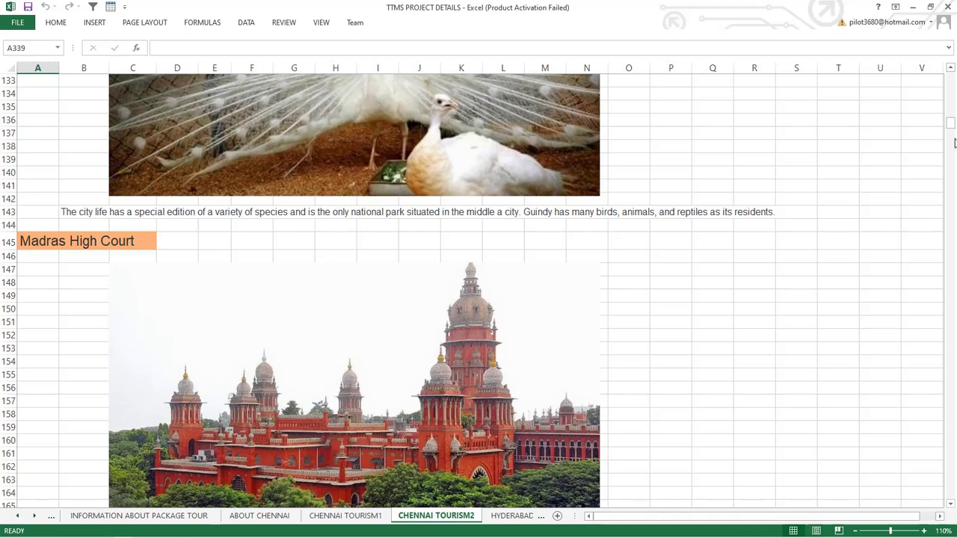
{"action": "scroll", "coordinate": [952, 121], "scroll_direction": "up", "scroll_amount": 10}
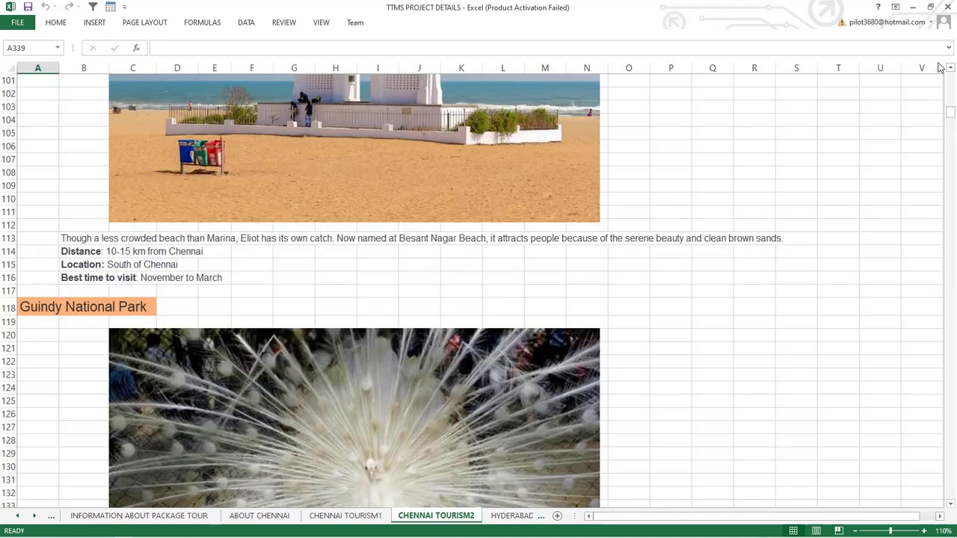
{"action": "left_click_drag", "start_coordinate": [949, 114], "coordinate": [949, 75]}
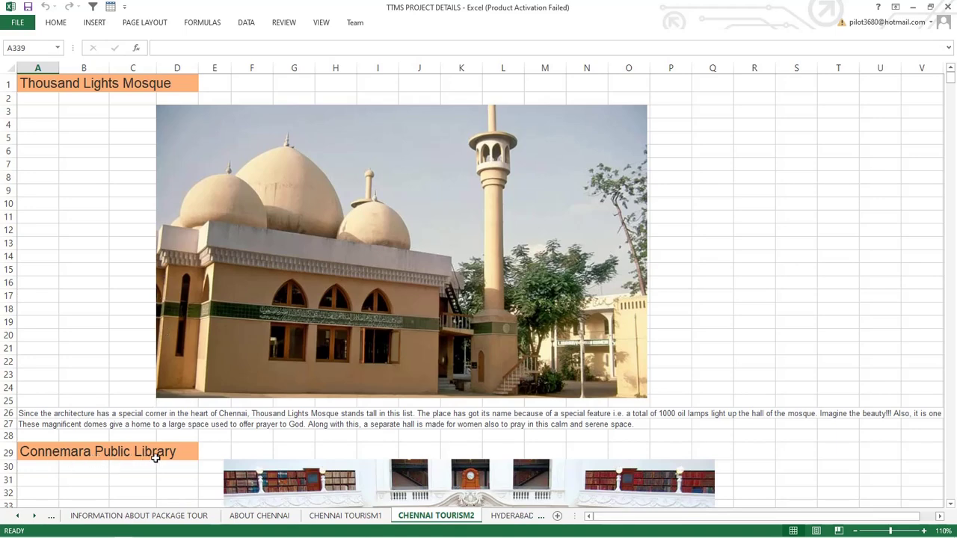
{"action": "scroll", "coordinate": [236, 453], "scroll_direction": "down", "scroll_amount": 11}
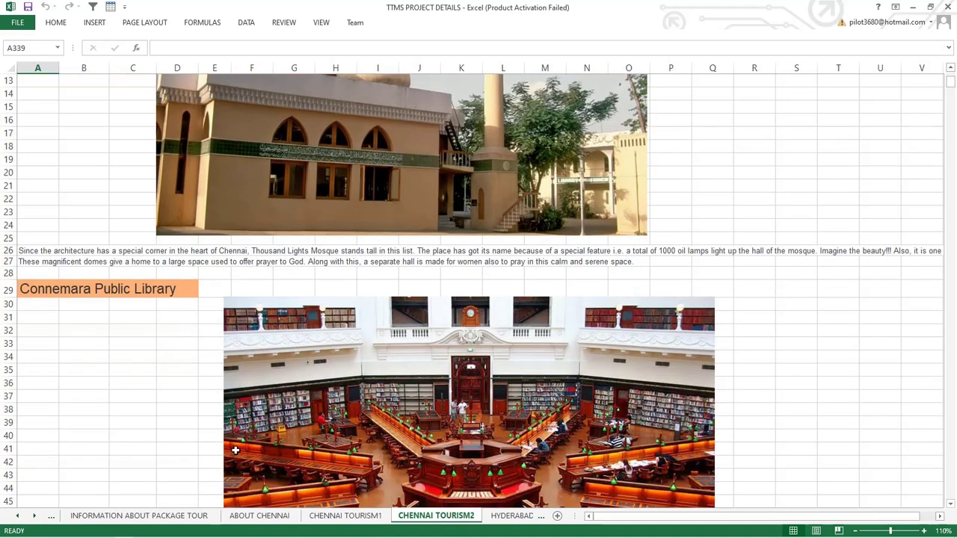
{"action": "scroll", "coordinate": [235, 452], "scroll_direction": "down", "scroll_amount": 9}
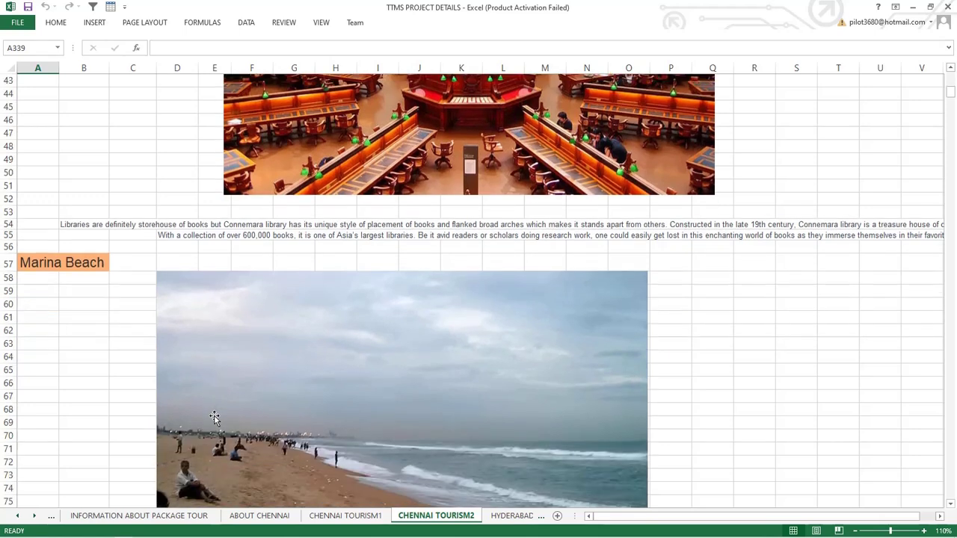
{"action": "scroll", "coordinate": [215, 420], "scroll_direction": "down", "scroll_amount": 4}
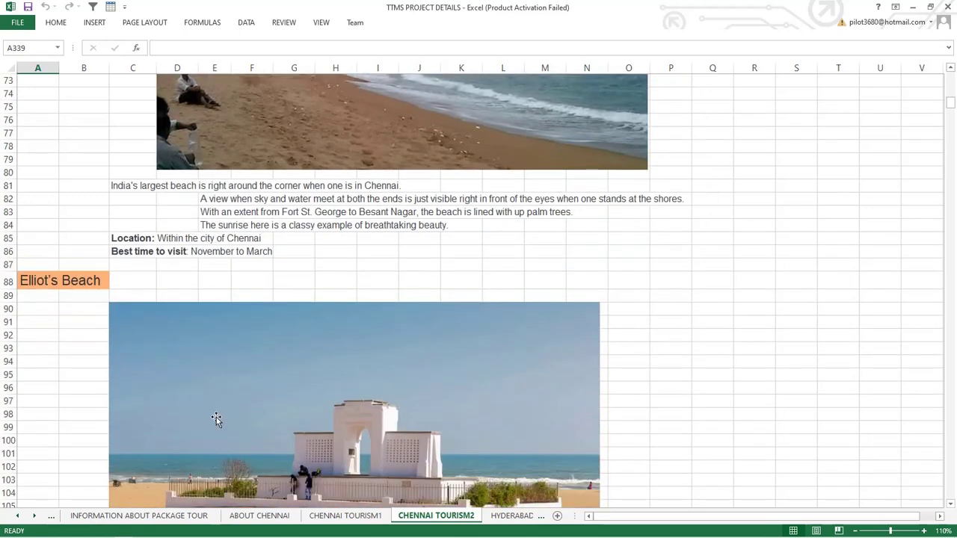
{"action": "scroll", "coordinate": [216, 417], "scroll_direction": "down", "scroll_amount": 7}
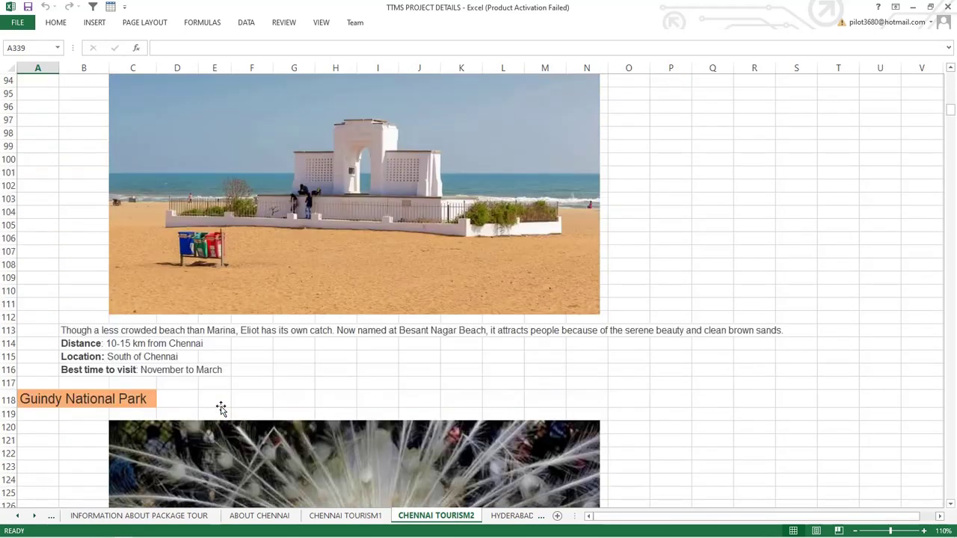
{"action": "scroll", "coordinate": [222, 410], "scroll_direction": "down", "scroll_amount": 10}
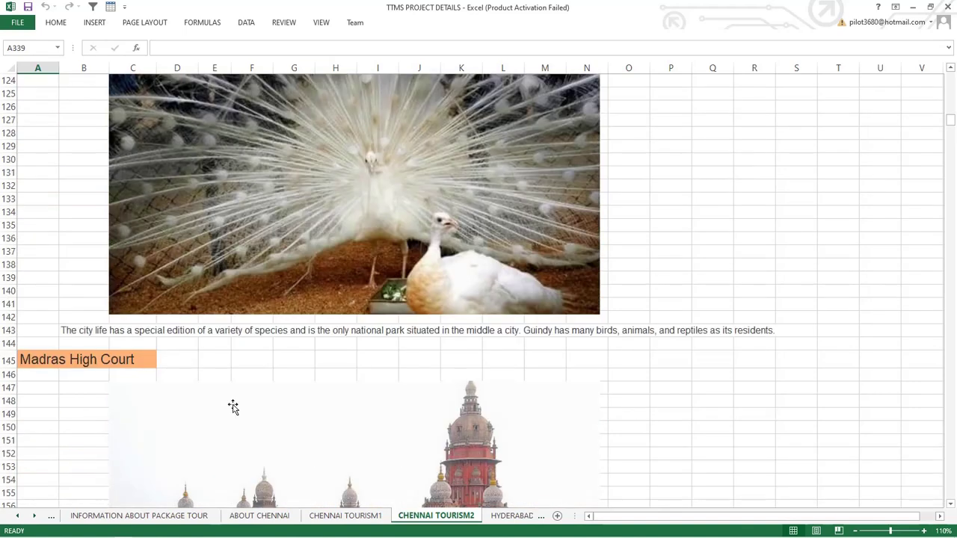
{"action": "scroll", "coordinate": [232, 407], "scroll_direction": "down", "scroll_amount": 8}
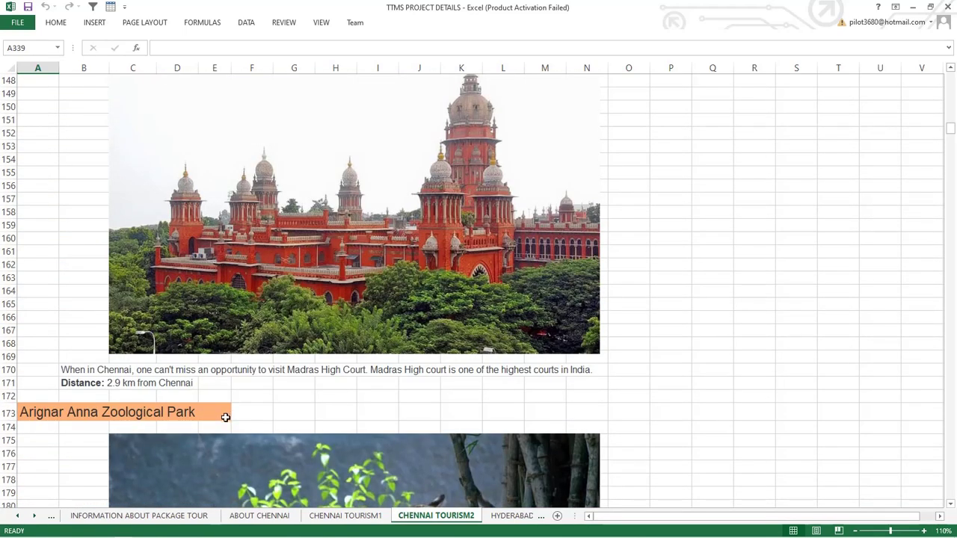
{"action": "scroll", "coordinate": [227, 418], "scroll_direction": "down", "scroll_amount": 11}
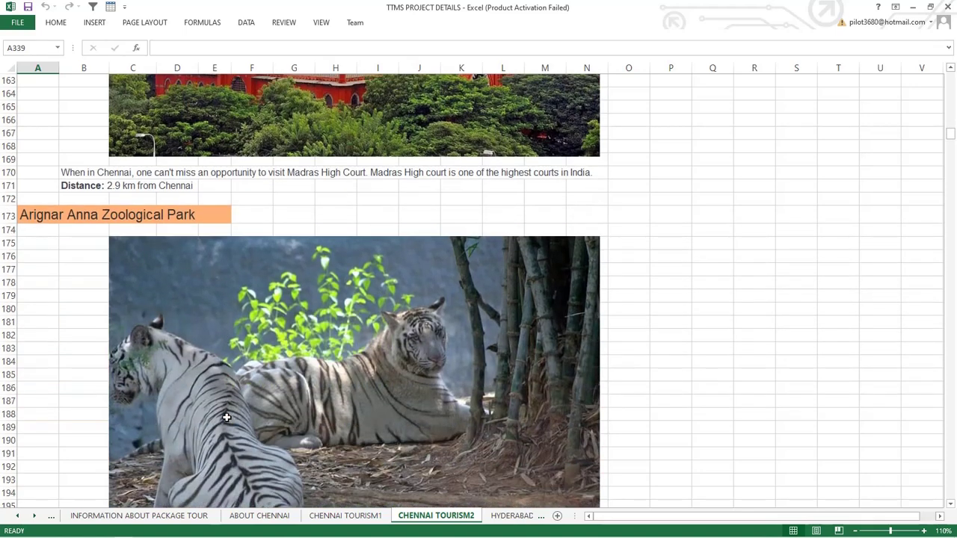
{"action": "scroll", "coordinate": [228, 422], "scroll_direction": "down", "scroll_amount": 9}
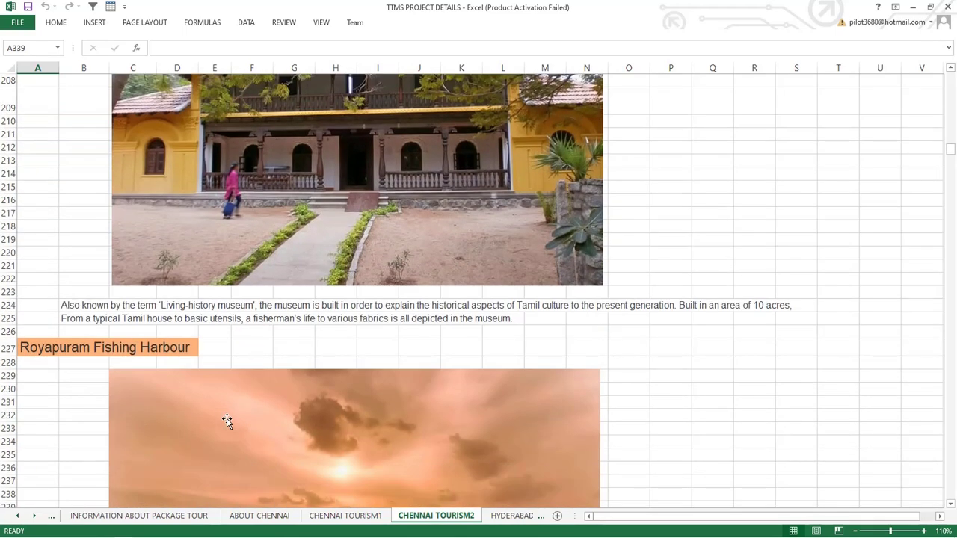
{"action": "scroll", "coordinate": [227, 420], "scroll_direction": "down", "scroll_amount": 14}
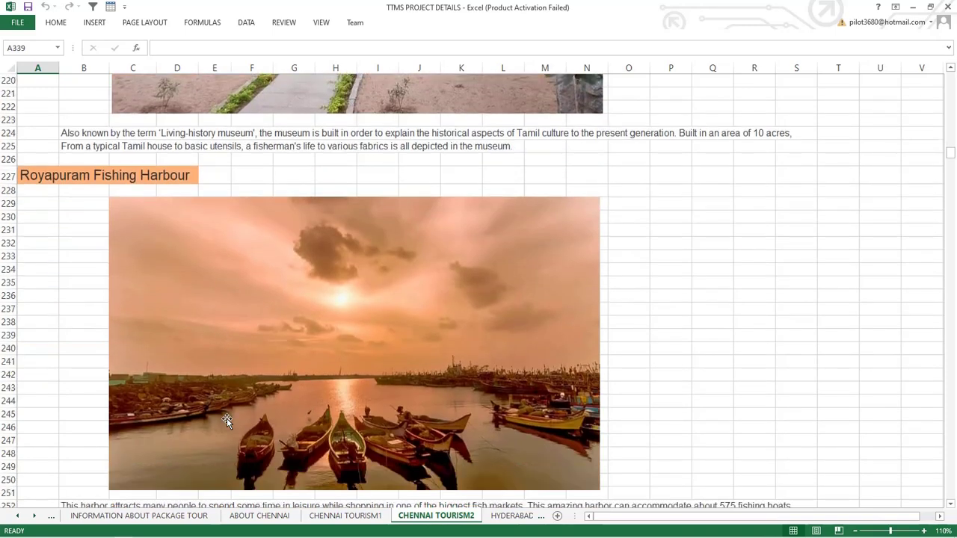
{"action": "scroll", "coordinate": [227, 420], "scroll_direction": "down", "scroll_amount": 4}
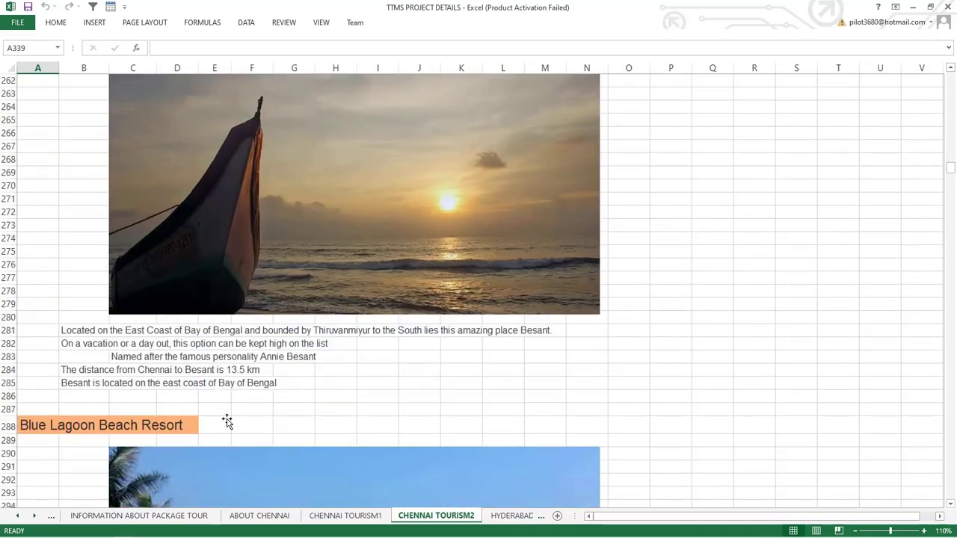
{"action": "scroll", "coordinate": [227, 421], "scroll_direction": "down", "scroll_amount": 8}
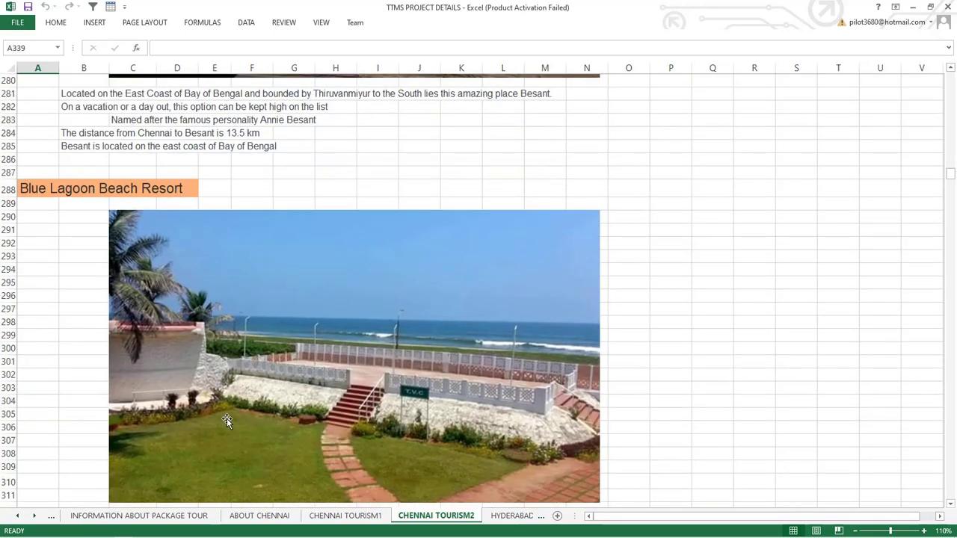
{"action": "scroll", "coordinate": [226, 420], "scroll_direction": "down", "scroll_amount": 1}
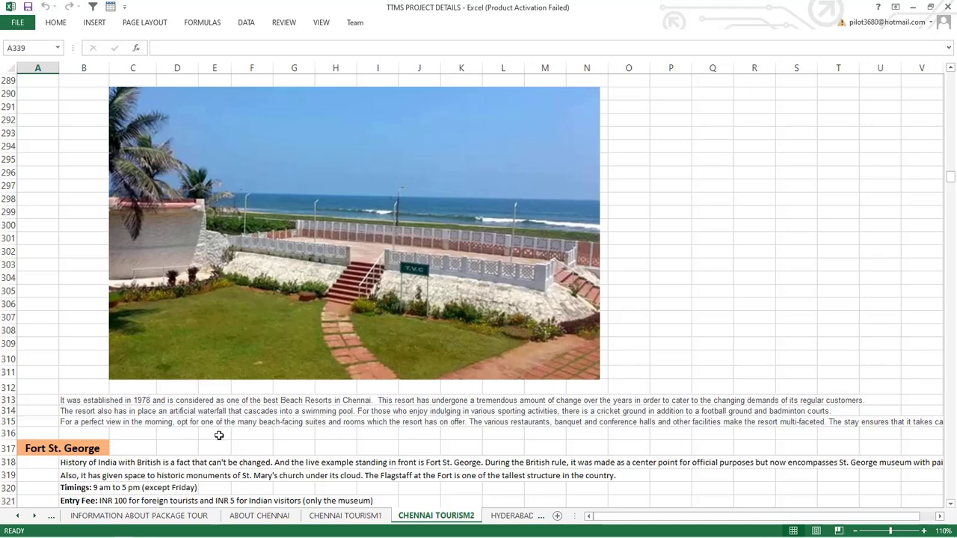
{"action": "scroll", "coordinate": [191, 457], "scroll_direction": "down", "scroll_amount": 8}
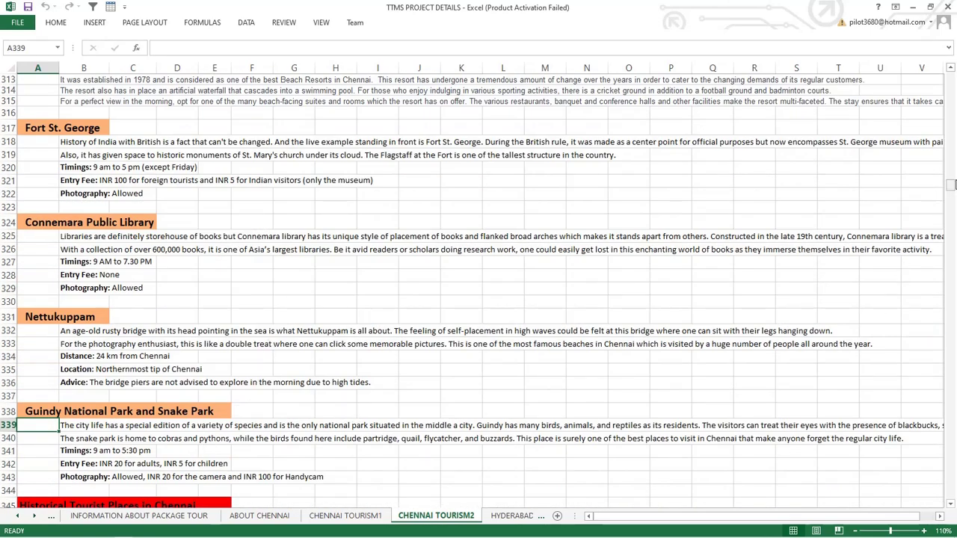
{"action": "left_click_drag", "start_coordinate": [951, 185], "coordinate": [952, 75]}
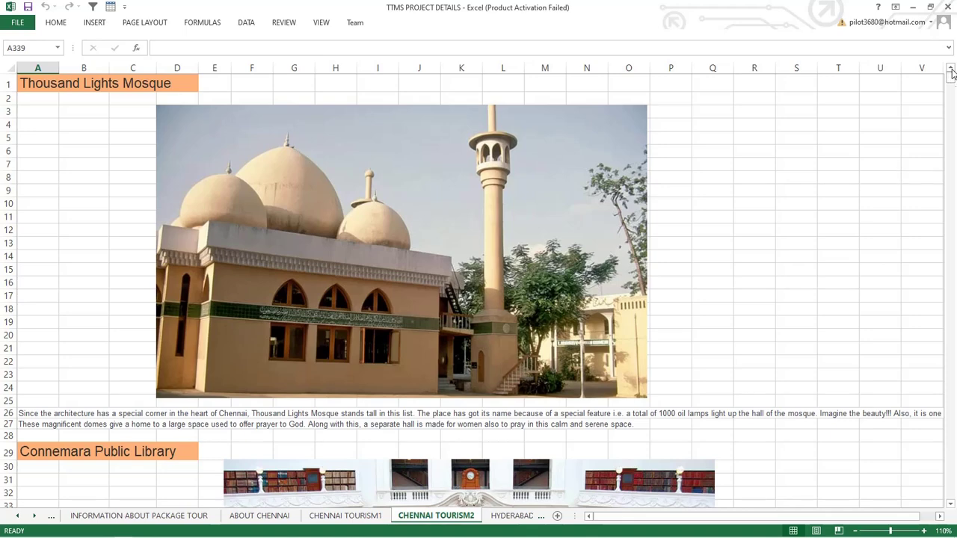
Review the HYDERABAD TOURISM sheet through its Charminar section and view the BANGALORE TOURISM sheet
{"action": "left_click", "coordinate": [508, 515]}
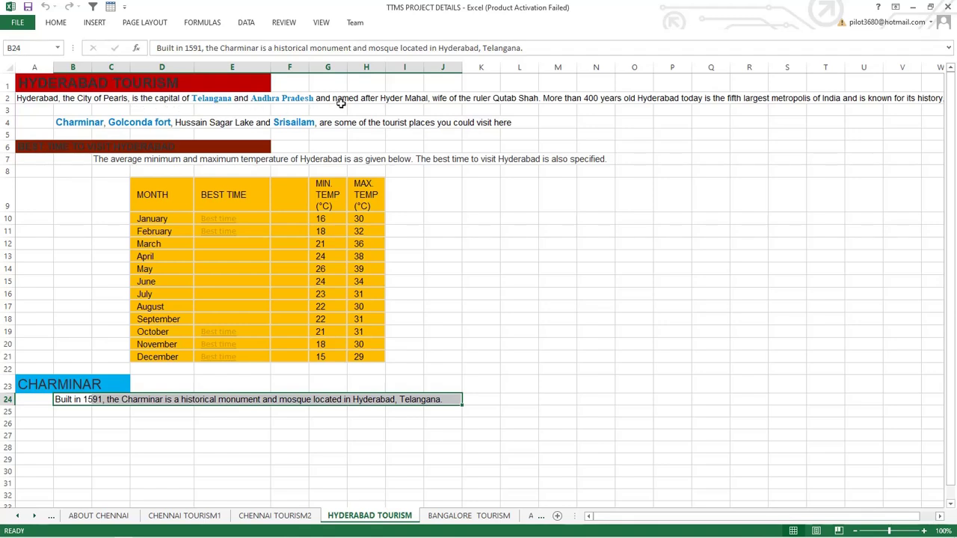
{"action": "left_click", "coordinate": [367, 109]}
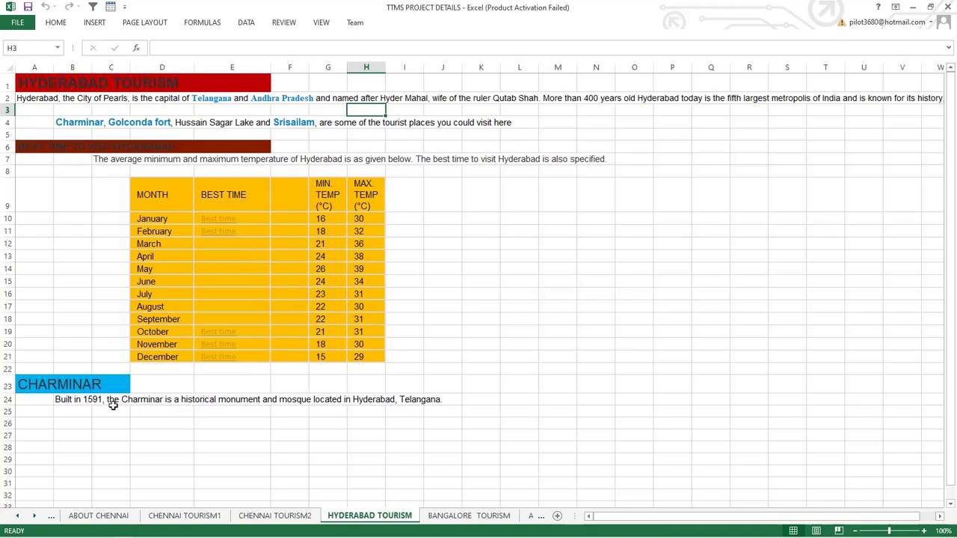
{"action": "scroll", "coordinate": [154, 386], "scroll_direction": "down", "scroll_amount": 11}
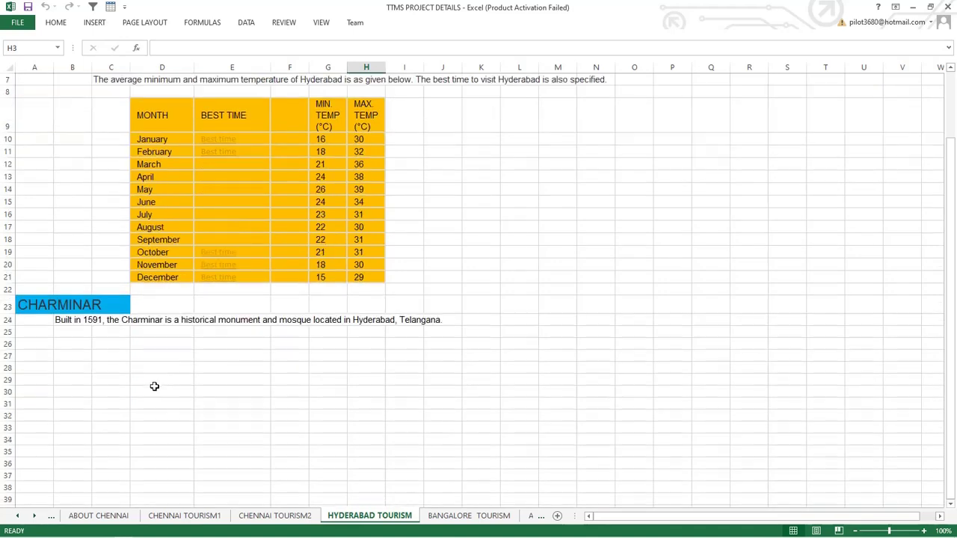
{"action": "left_click", "coordinate": [449, 517]}
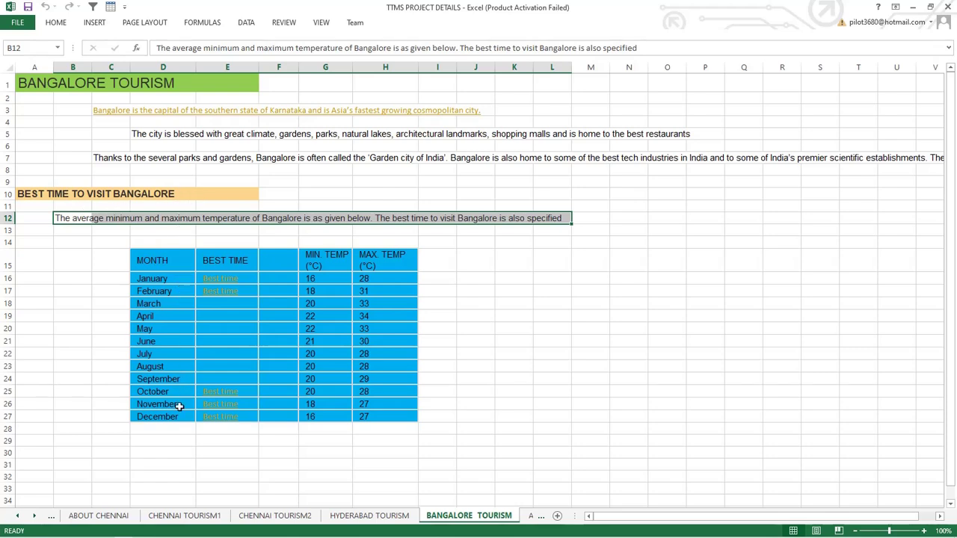
View the ABOUT KARNATAKA sheet and the Mangalore and Gulbarga Fort sections of the KARNATAKA TOURISM sheet
{"action": "left_click", "coordinate": [530, 516]}
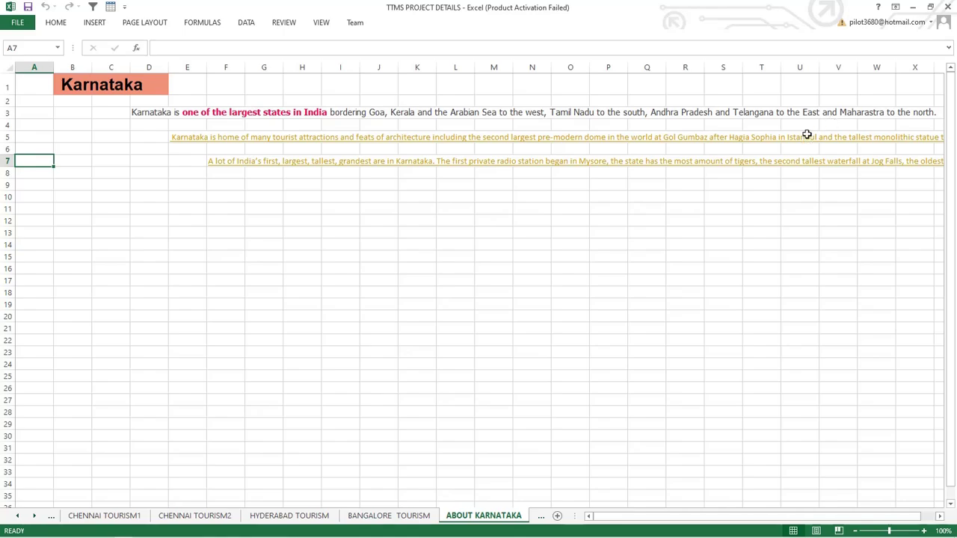
{"action": "left_click", "coordinate": [540, 516]}
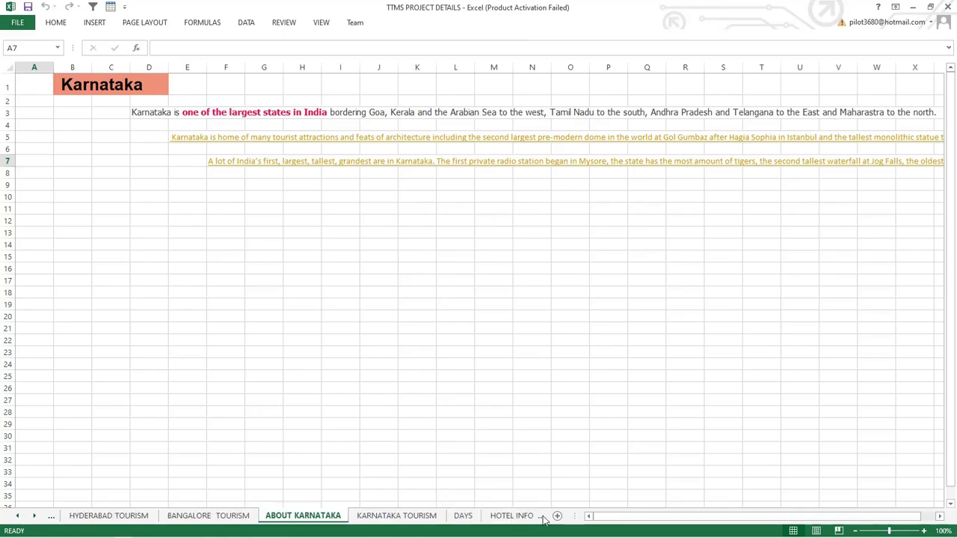
{"action": "left_click_drag", "start_coordinate": [955, 349], "coordinate": [955, 105]}
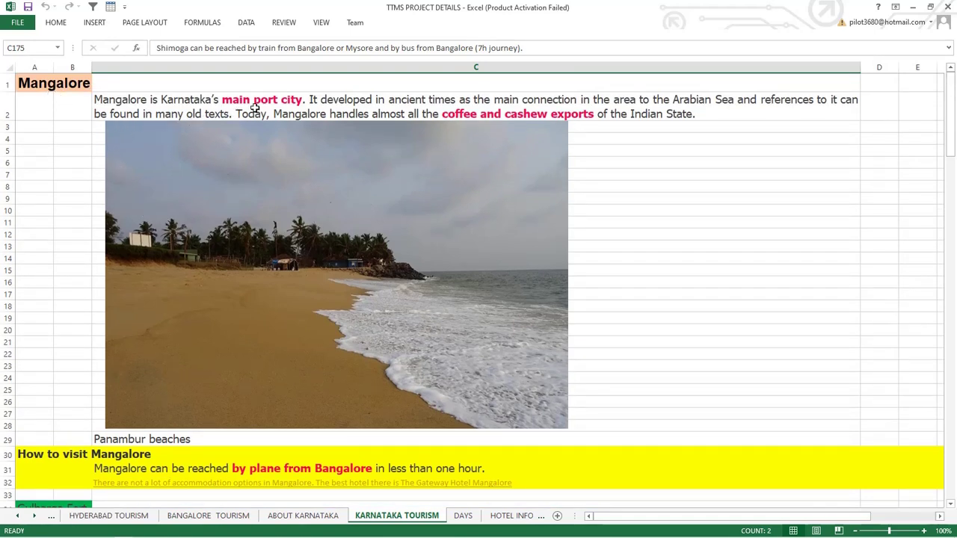
{"action": "scroll", "coordinate": [276, 347], "scroll_direction": "down", "scroll_amount": 2}
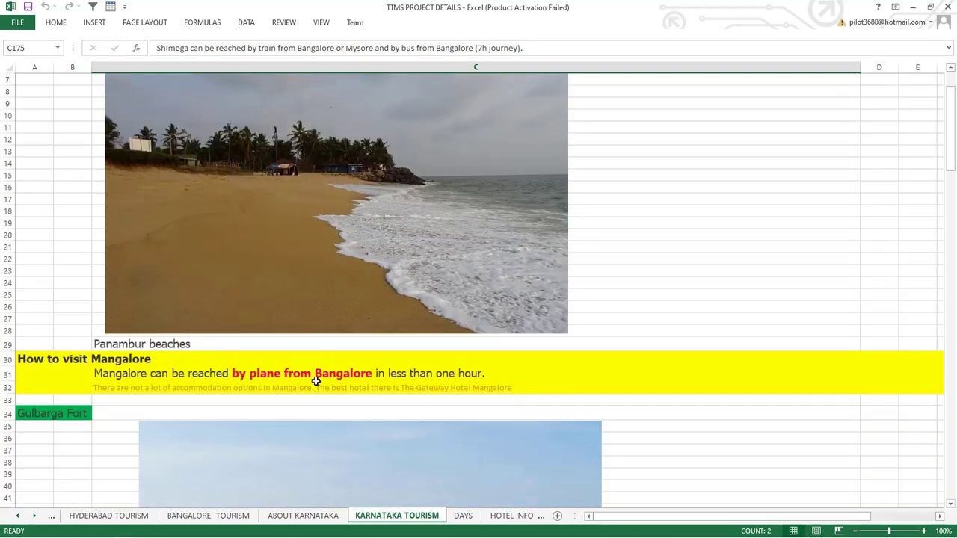
{"action": "scroll", "coordinate": [387, 373], "scroll_direction": "down", "scroll_amount": 2}
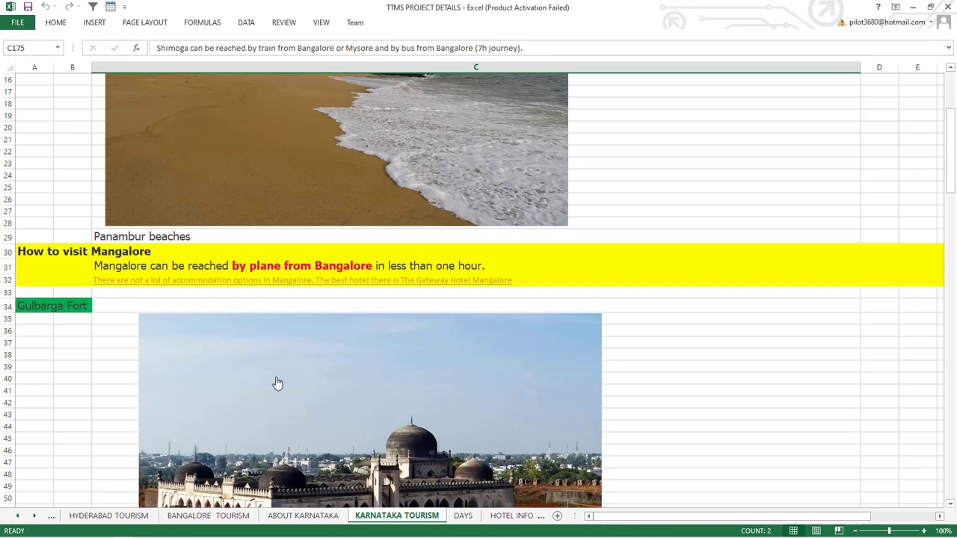
{"action": "scroll", "coordinate": [276, 384], "scroll_direction": "down", "scroll_amount": 5}
{"action": "scroll", "coordinate": [278, 291], "scroll_direction": "down", "scroll_amount": 4}
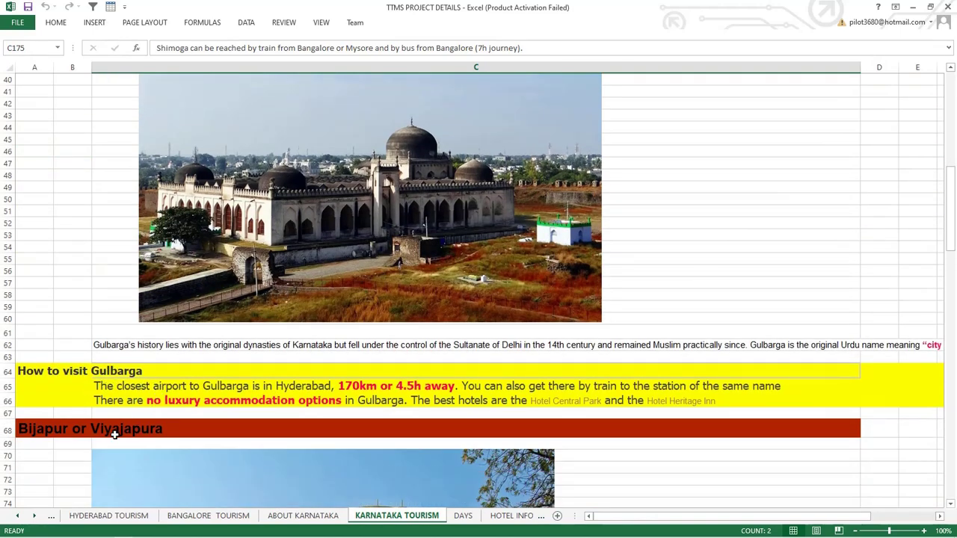
Review the rest of the KARNATAKA TOURISM sheet, from Bijapur and the safari parks to the How to visit Shimoga section
{"action": "scroll", "coordinate": [199, 434], "scroll_direction": "down", "scroll_amount": 4}
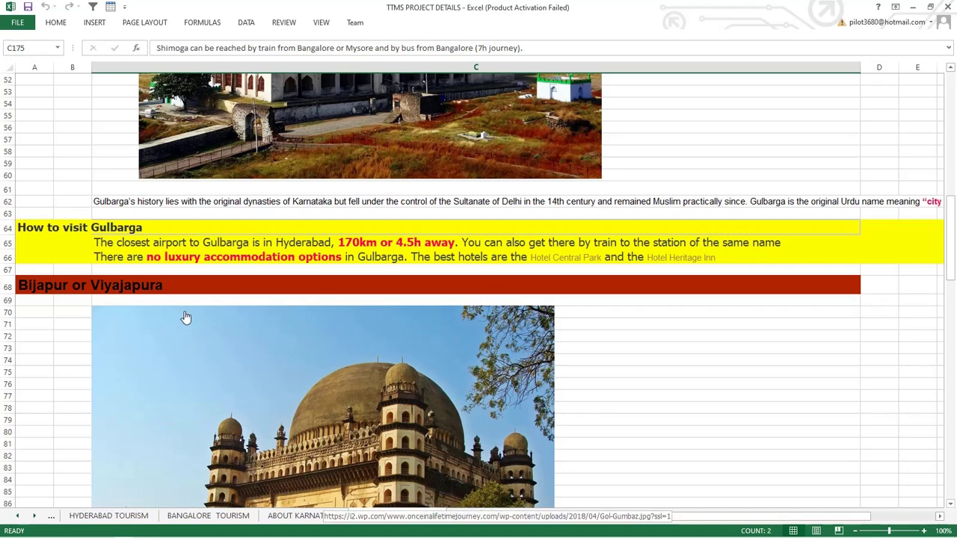
{"action": "scroll", "coordinate": [262, 362], "scroll_direction": "down", "scroll_amount": 8}
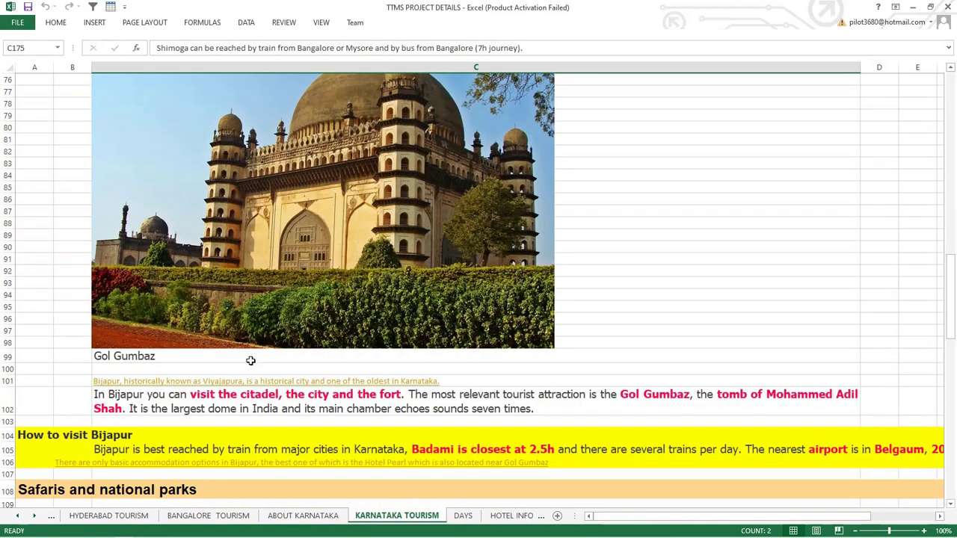
{"action": "scroll", "coordinate": [251, 361], "scroll_direction": "down", "scroll_amount": 1}
{"action": "scroll", "coordinate": [258, 308], "scroll_direction": "down", "scroll_amount": 2}
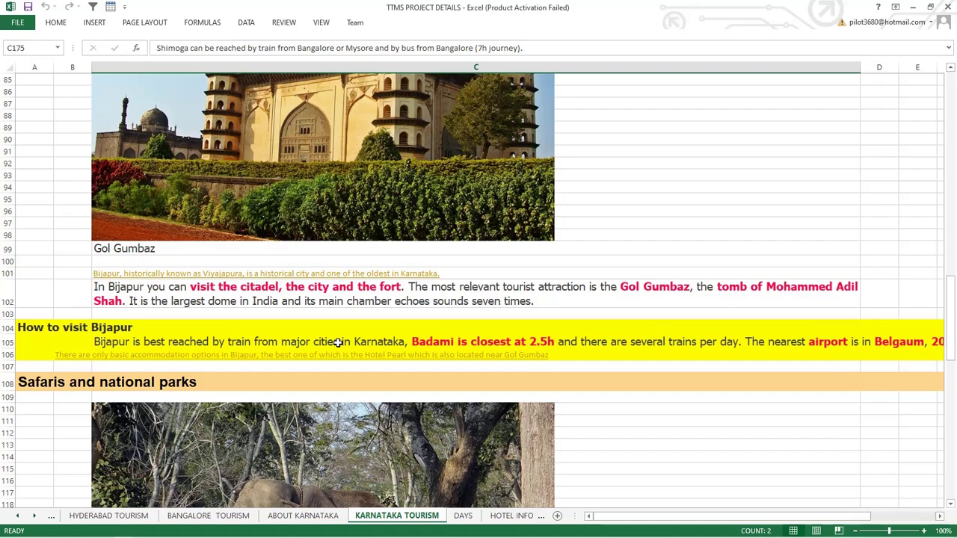
{"action": "scroll", "coordinate": [95, 394], "scroll_direction": "down", "scroll_amount": 2}
{"action": "scroll", "coordinate": [95, 395], "scroll_direction": "down", "scroll_amount": 14}
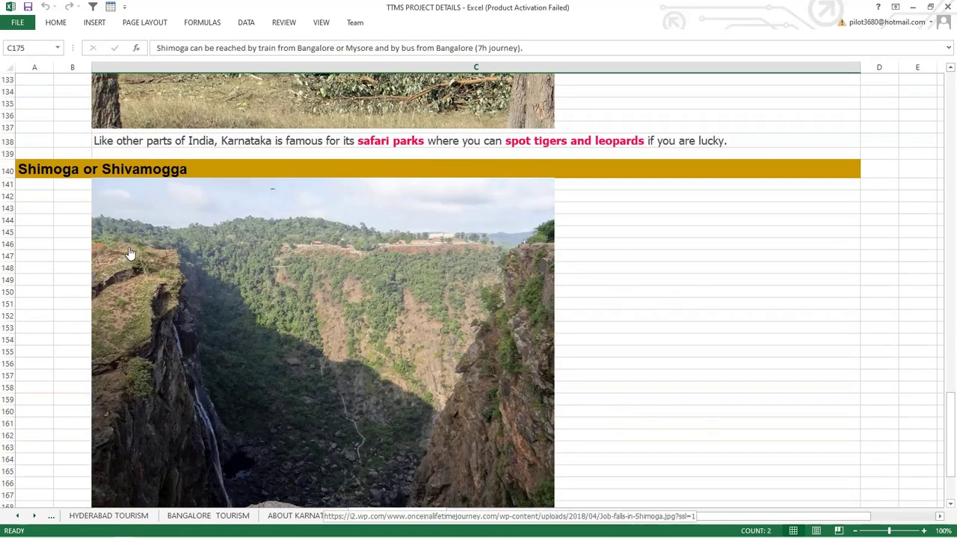
{"action": "scroll", "coordinate": [159, 269], "scroll_direction": "down", "scroll_amount": 11}
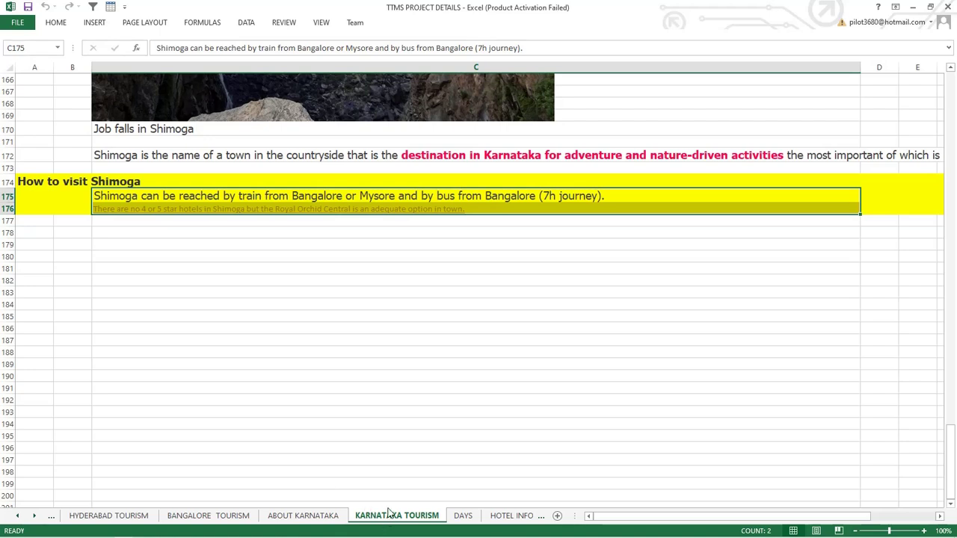
Review the form designs on the DAYS, HOTEL INFORMATION1, HOTEL INFORMATION2, HOTEL and TRAIN INFORMATION1 sheets
{"action": "left_click", "coordinate": [460, 517]}
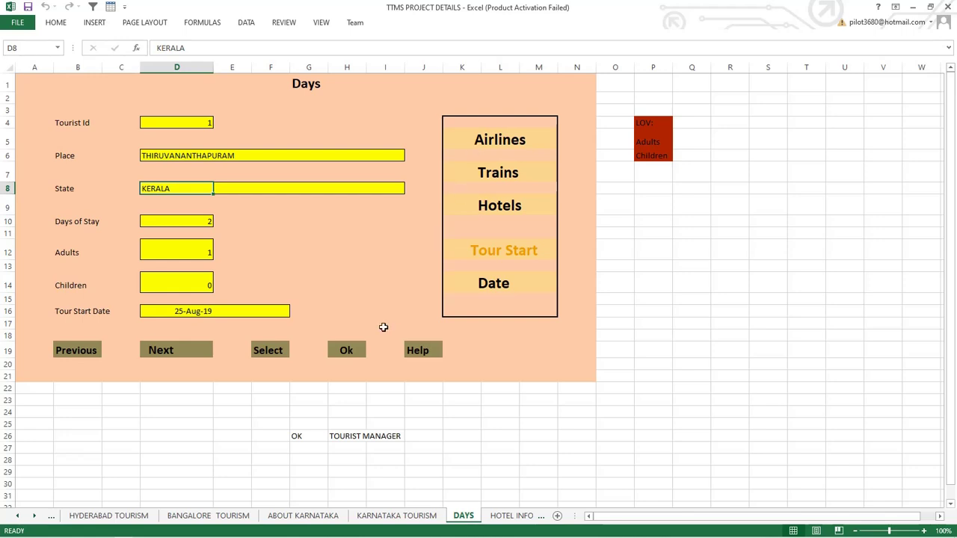
{"action": "left_click", "coordinate": [504, 518]}
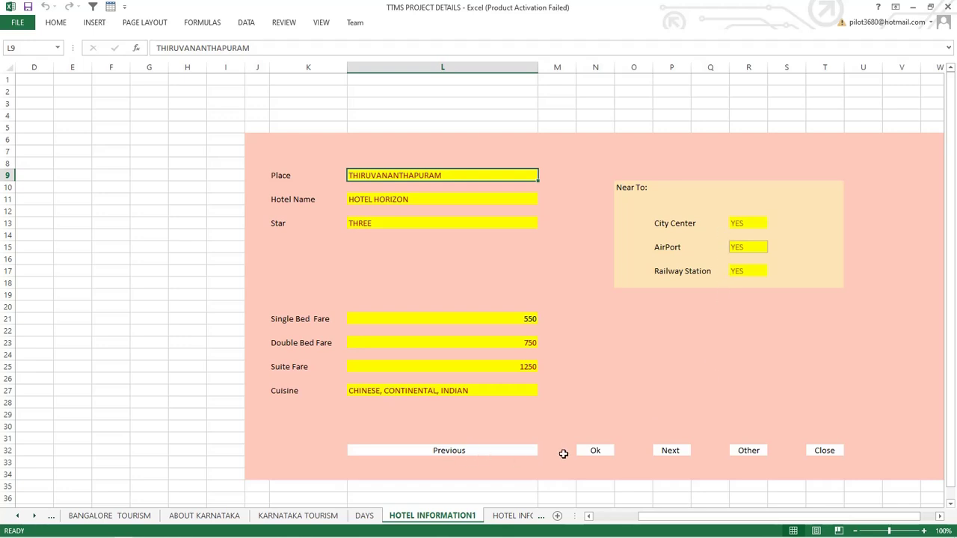
{"action": "left_click", "coordinate": [507, 516]}
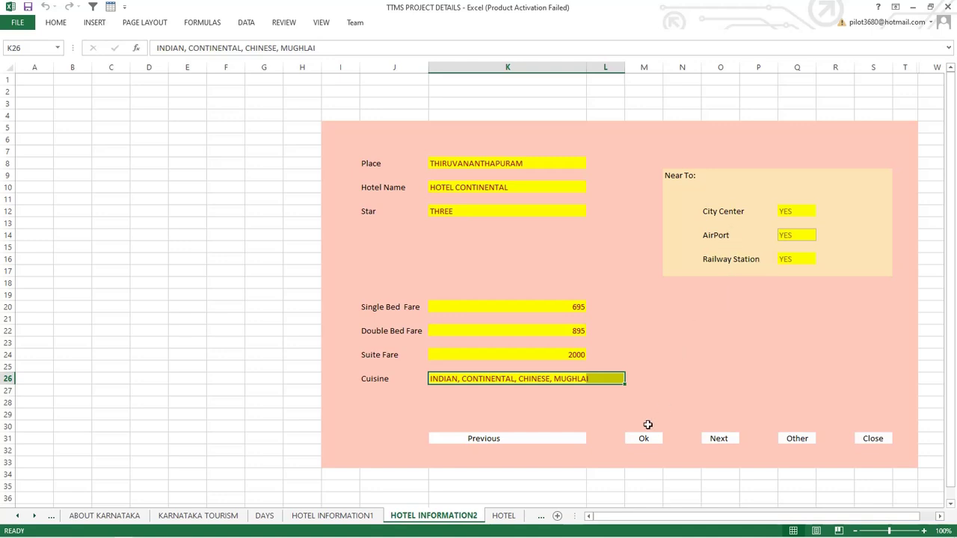
{"action": "left_click", "coordinate": [503, 516]}
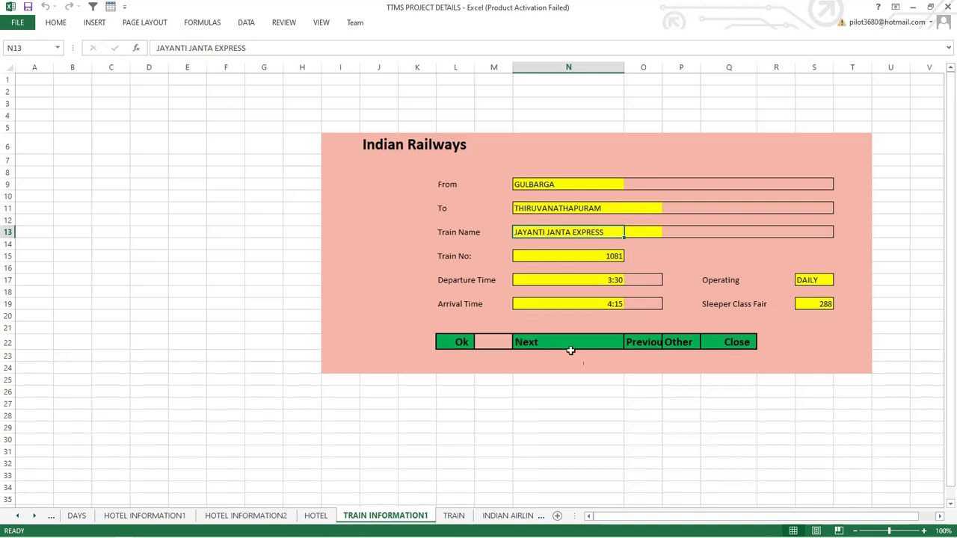
Review the booking forms on the TRAIN, INDIAN AIRLINES and AIRLINES sheets
{"action": "left_click", "coordinate": [454, 516]}
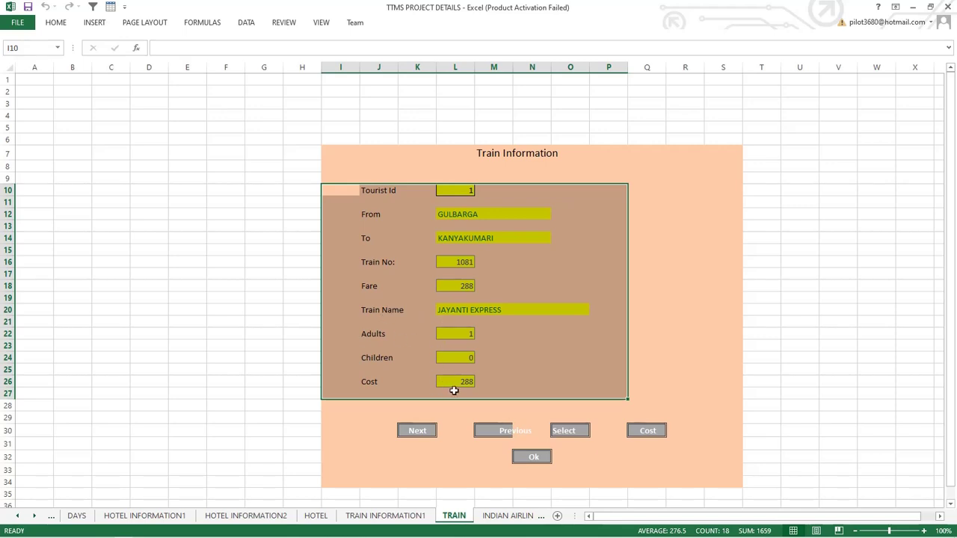
{"action": "left_click", "coordinate": [511, 518]}
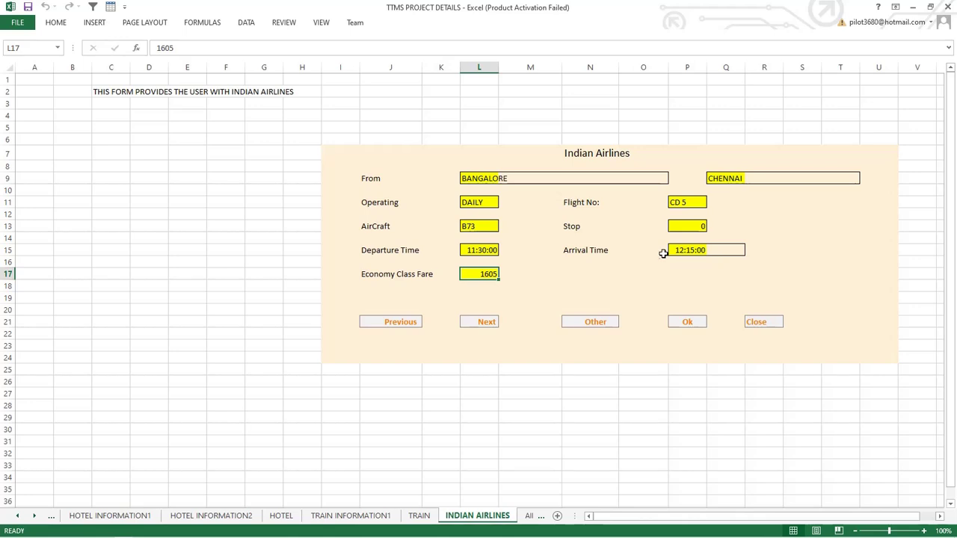
{"action": "left_click", "coordinate": [532, 516]}
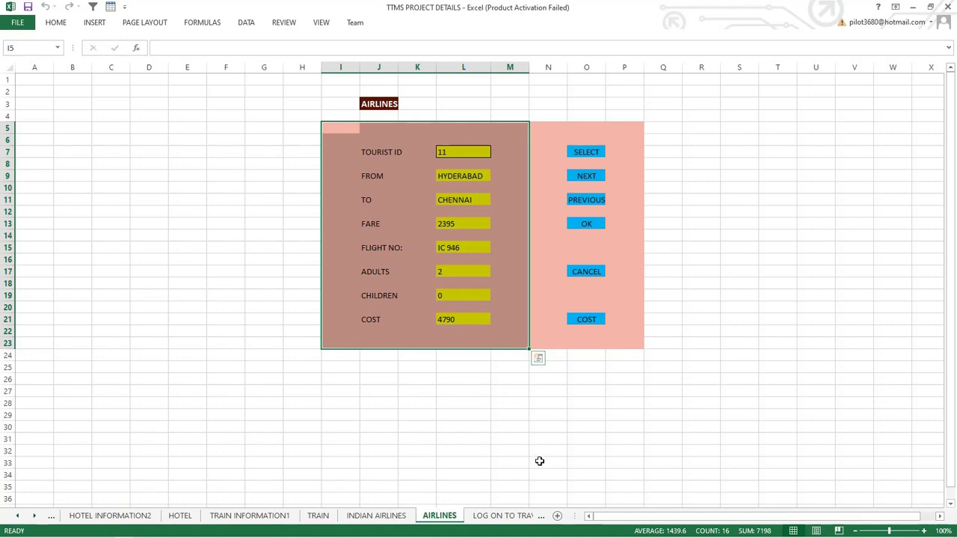
Examine the LOG ON TO TRAVEL MANAGER and TRAVEL MANAGER sheets and the hotel, train and airline confirmation forms
{"action": "left_click", "coordinate": [515, 517]}
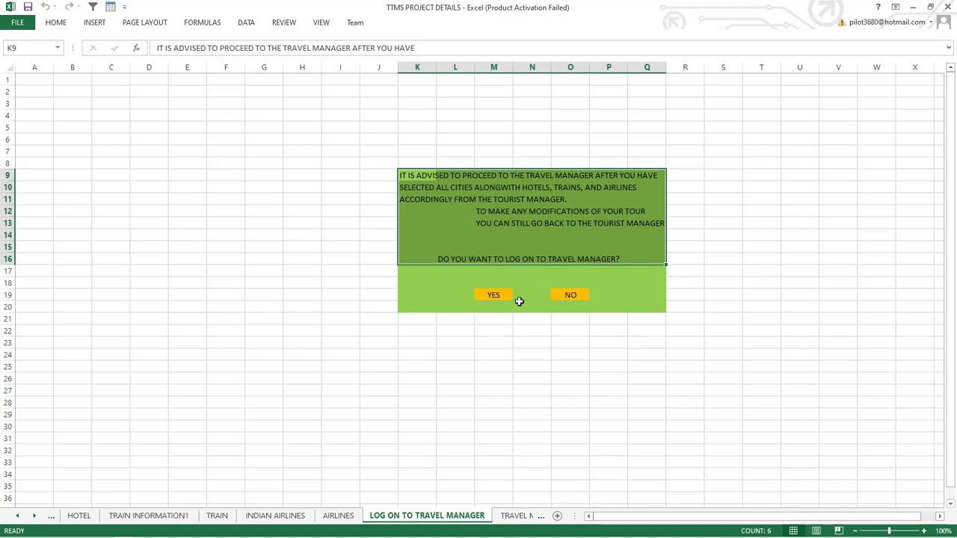
{"action": "left_click", "coordinate": [516, 517]}
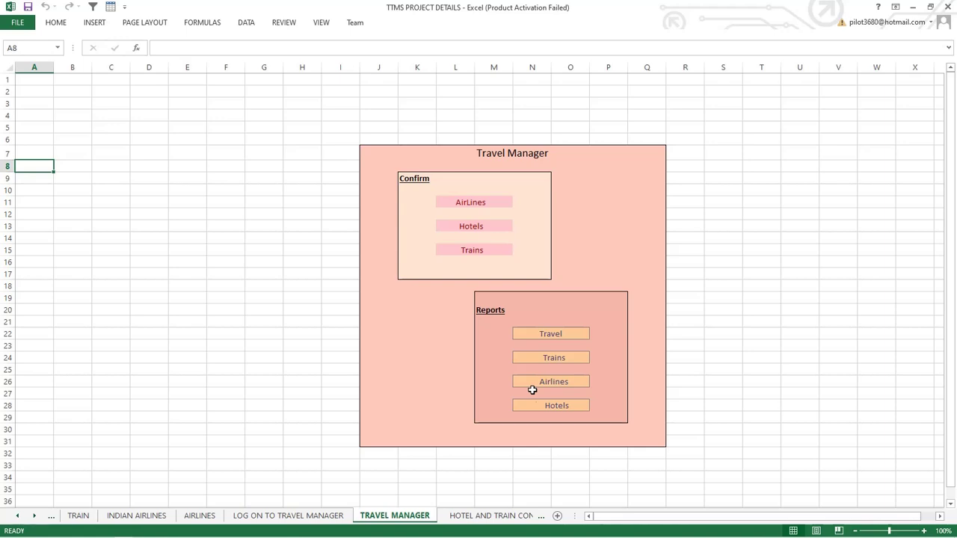
{"action": "left_click", "coordinate": [516, 517]}
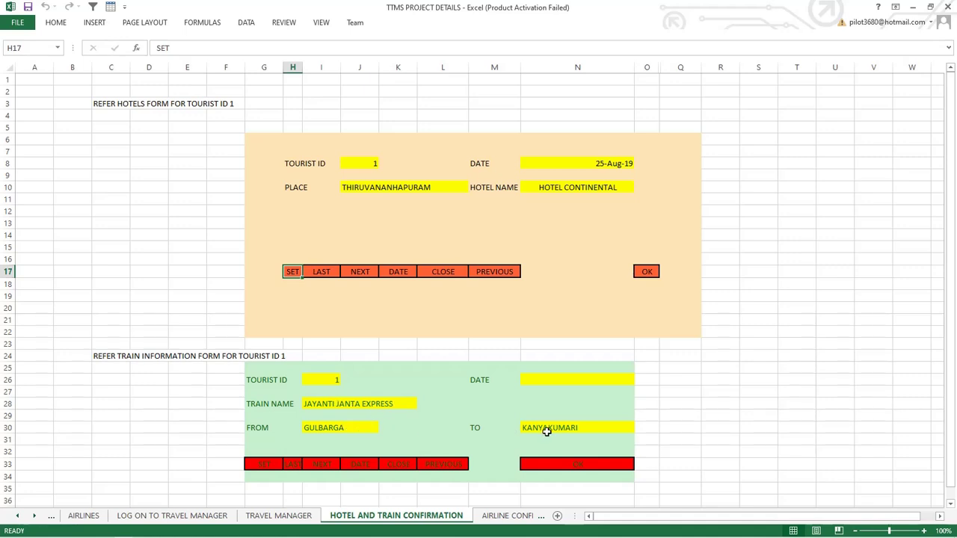
{"action": "left_click", "coordinate": [506, 516]}
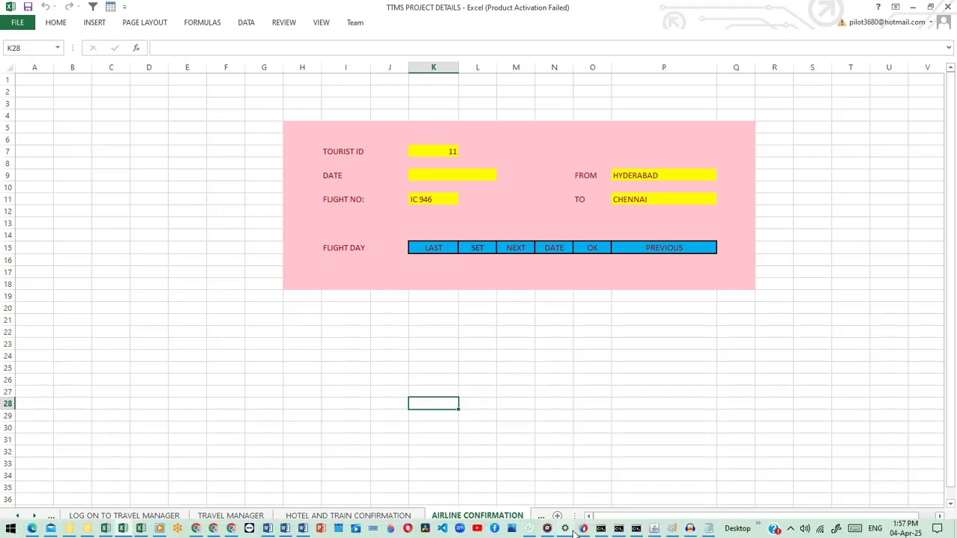
Examine the REPORTS list and each report sheet, from TRAVEL REPORT through trains, hotels, airlines and tour reports to TOUR SUMMARY
{"action": "left_click", "coordinate": [539, 517]}
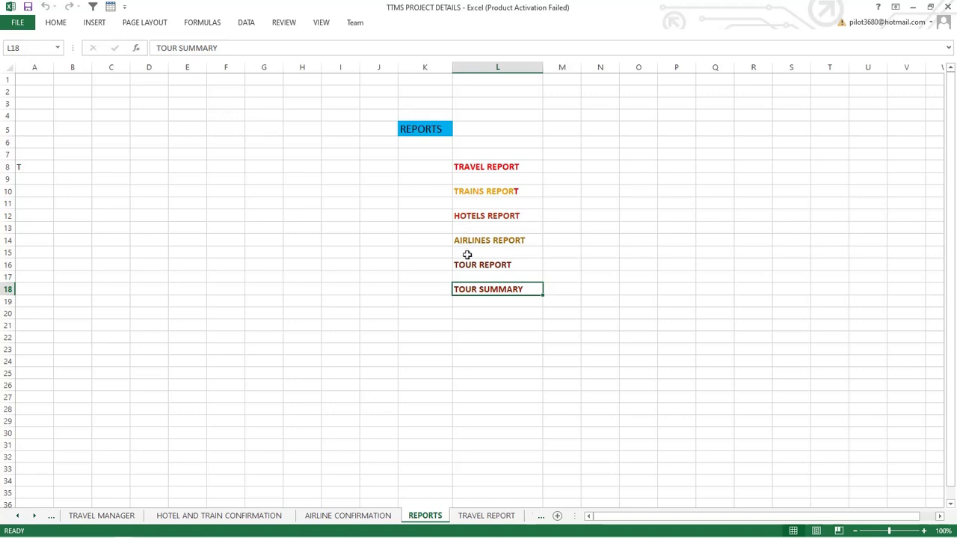
{"action": "left_click", "coordinate": [487, 516]}
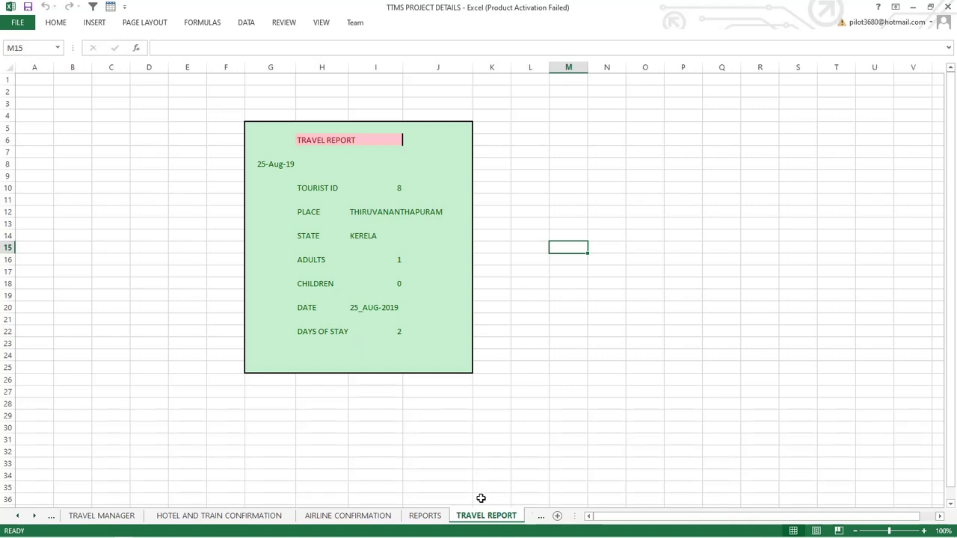
{"action": "left_click", "coordinate": [541, 518]}
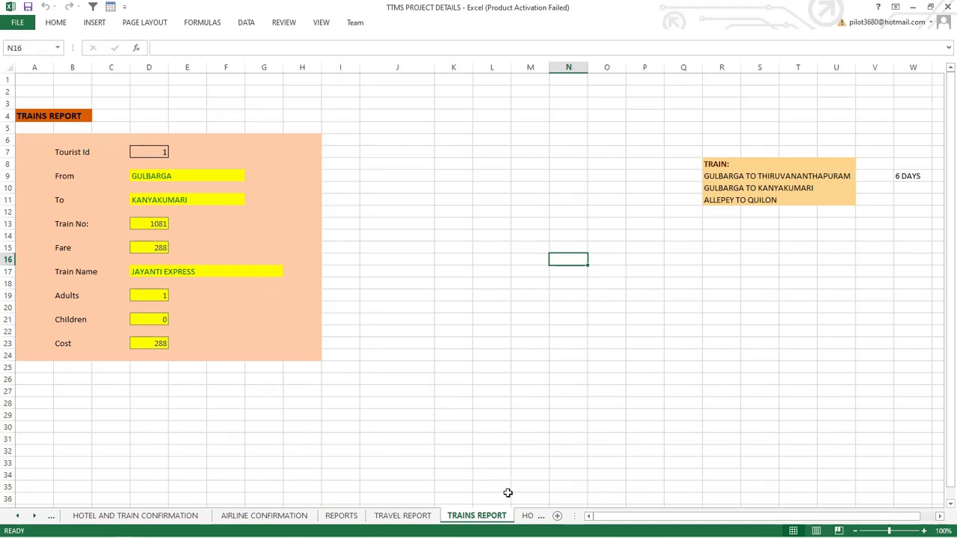
{"action": "left_click", "coordinate": [528, 517]}
{"action": "left_click", "coordinate": [538, 517]}
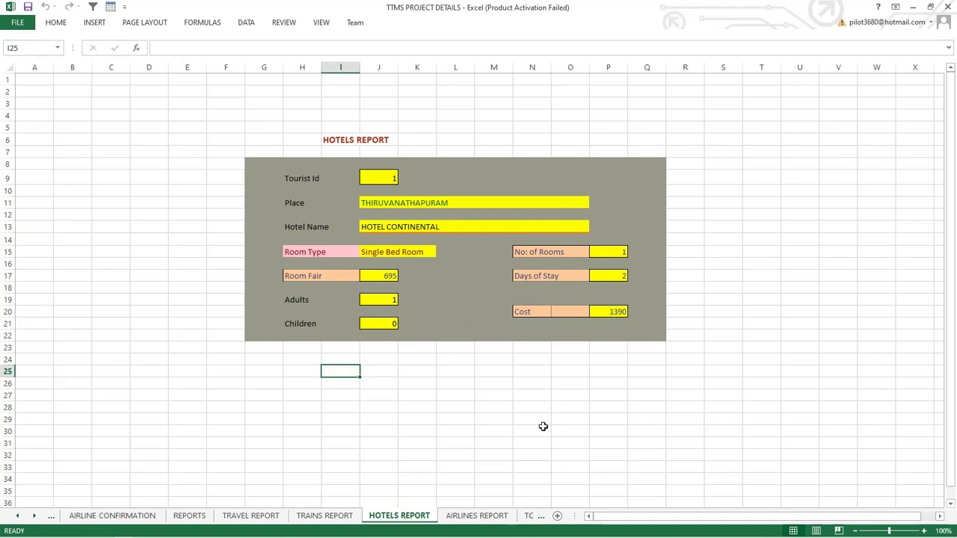
{"action": "left_click", "coordinate": [478, 515]}
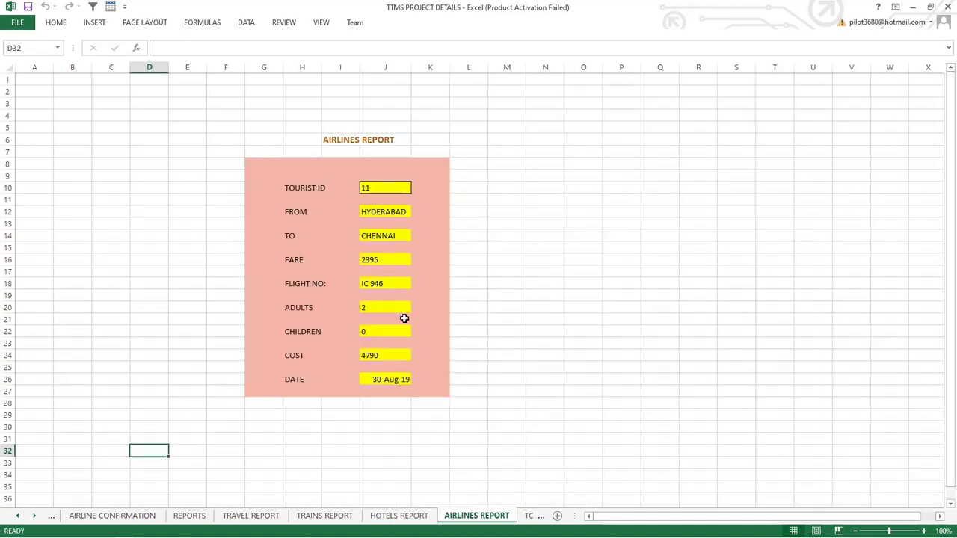
{"action": "left_click", "coordinate": [527, 516]}
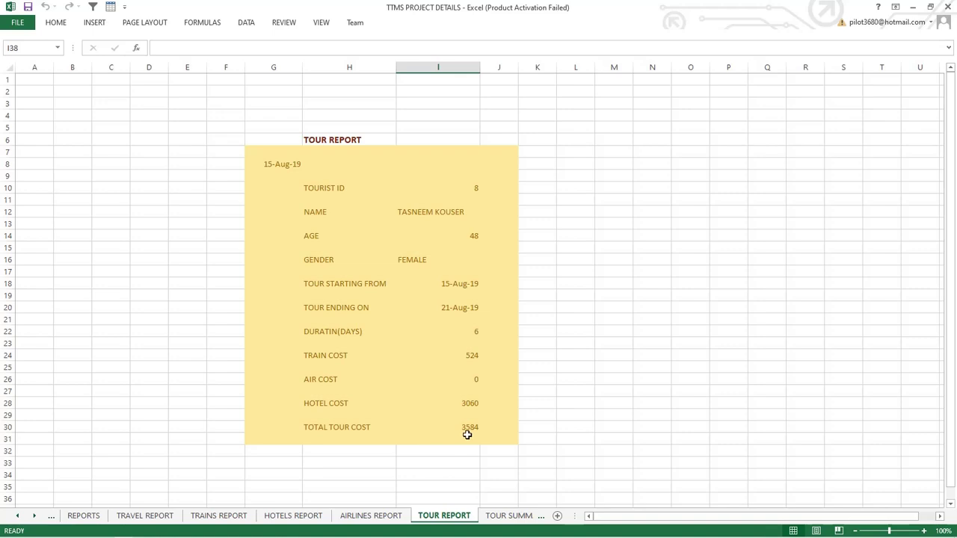
{"action": "left_click", "coordinate": [509, 516]}
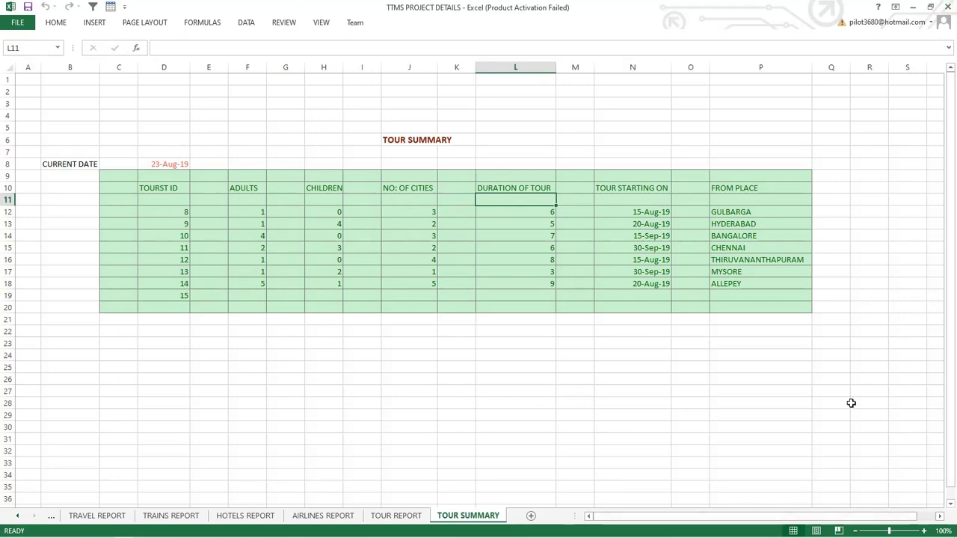
Minimize the TTMS PROJECT DETAILS workbook and switch to the LIST OF TABLES workbook
{"action": "left_click", "coordinate": [913, 8]}
{"action": "mouse_move", "coordinate": [456, 537]}
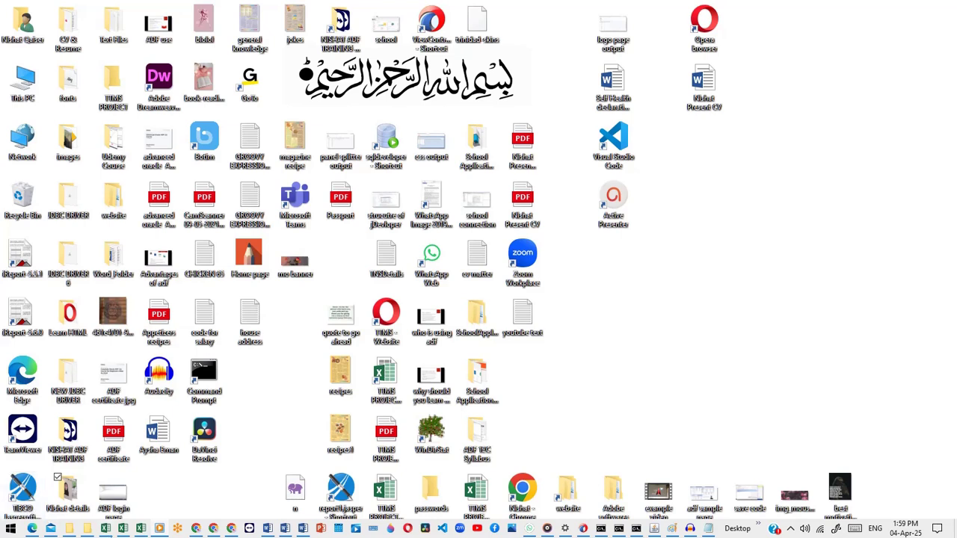
{"action": "mouse_move", "coordinate": [109, 529]}
{"action": "left_click", "coordinate": [302, 498]}
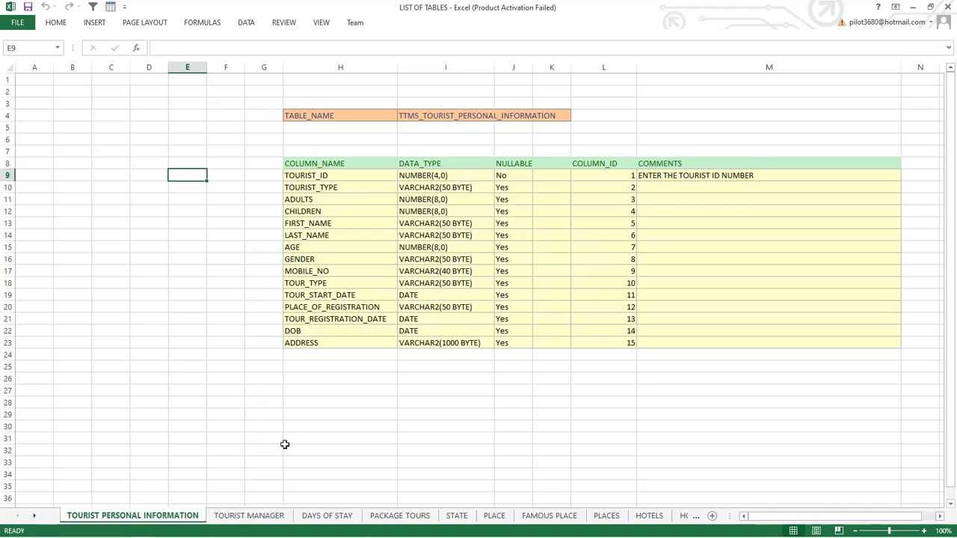
Review the table definitions on the TOURIST MANAGER, DAYS OF STAY, PACKAGE TOURS, STATE, PLACE, FAMOUS PLACE and PLACES sheets
{"action": "left_click", "coordinate": [253, 521]}
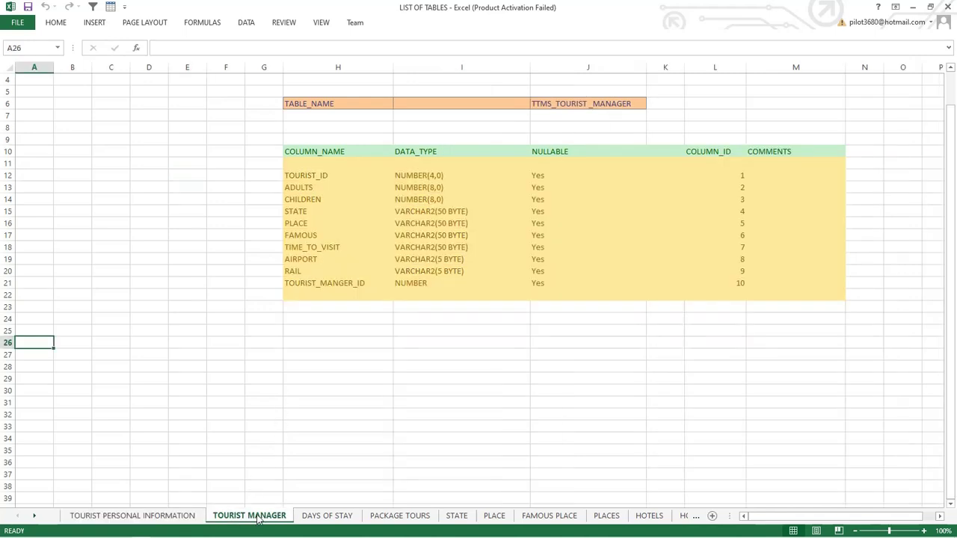
{"action": "left_click", "coordinate": [327, 516]}
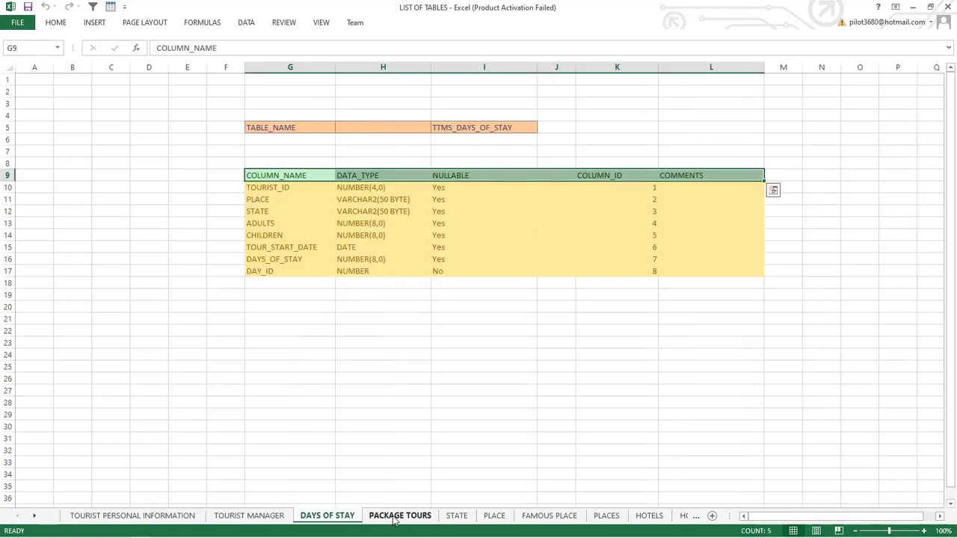
{"action": "left_click", "coordinate": [394, 519]}
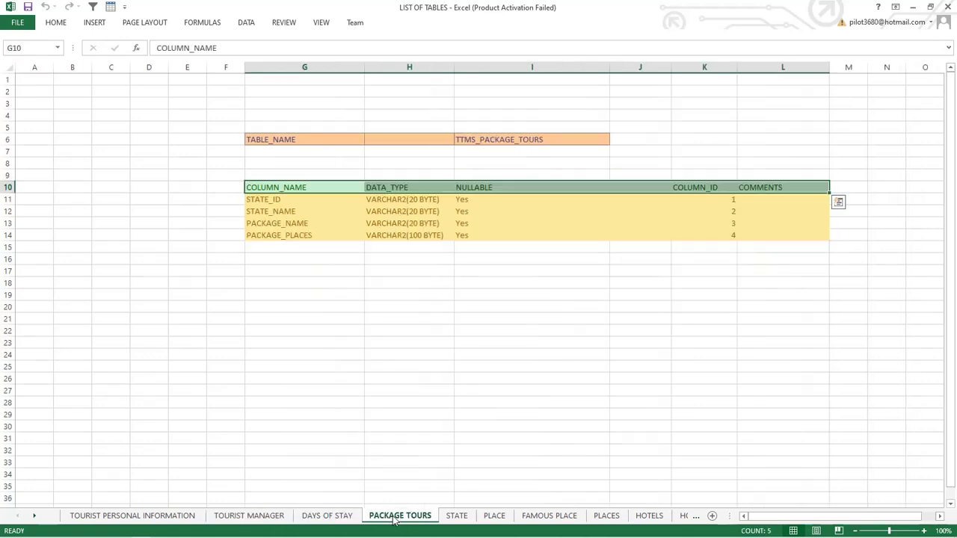
{"action": "left_click", "coordinate": [458, 521]}
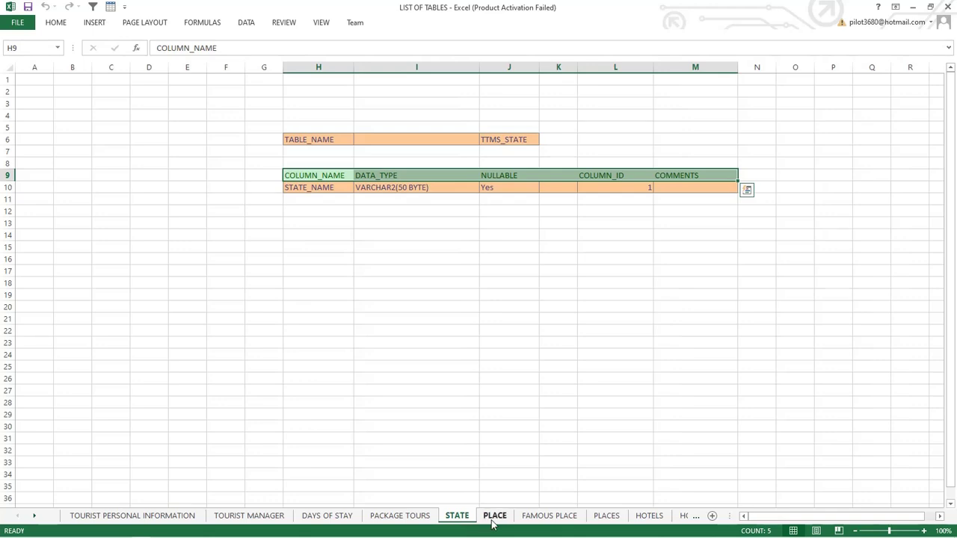
{"action": "left_click", "coordinate": [493, 519]}
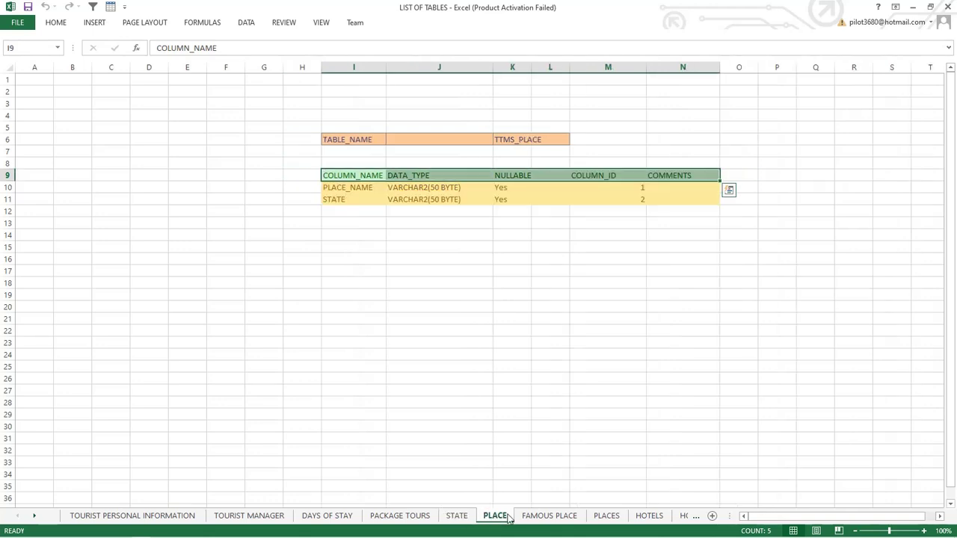
{"action": "left_click", "coordinate": [545, 518]}
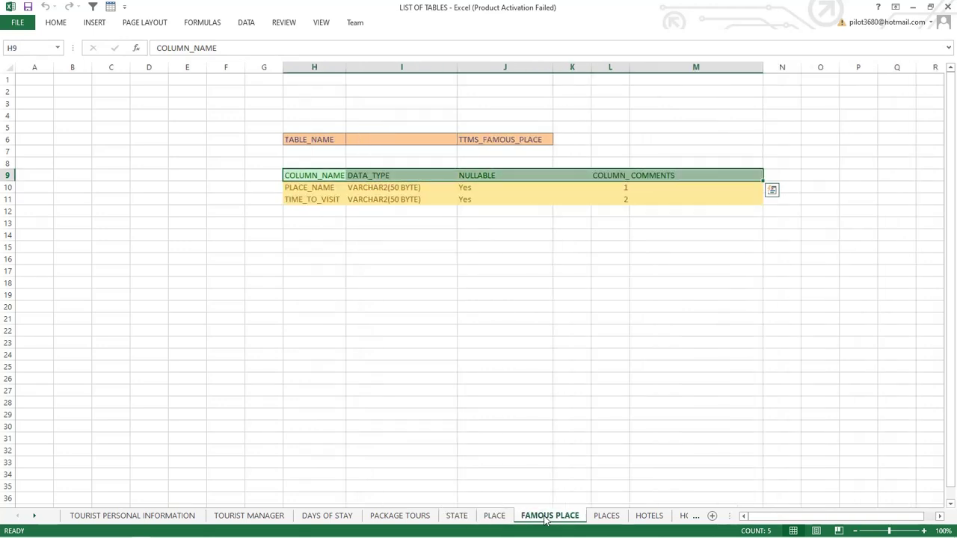
{"action": "left_click", "coordinate": [606, 517]}
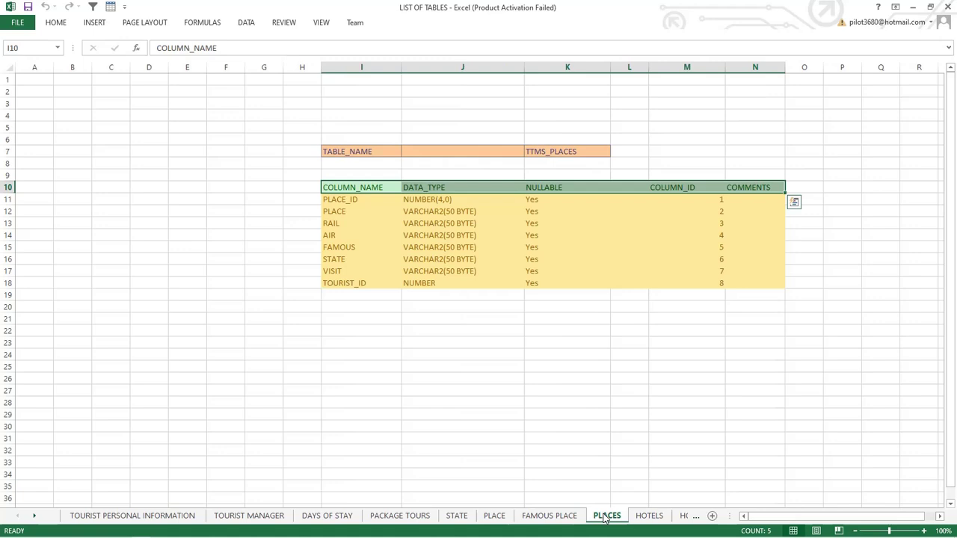
Review the hotel, airline and train table definitions, from the HOTELS and HOTEL CNF sheets through to TRAIN CONFIRMATION
{"action": "left_click", "coordinate": [642, 517]}
{"action": "left_click", "coordinate": [683, 516]}
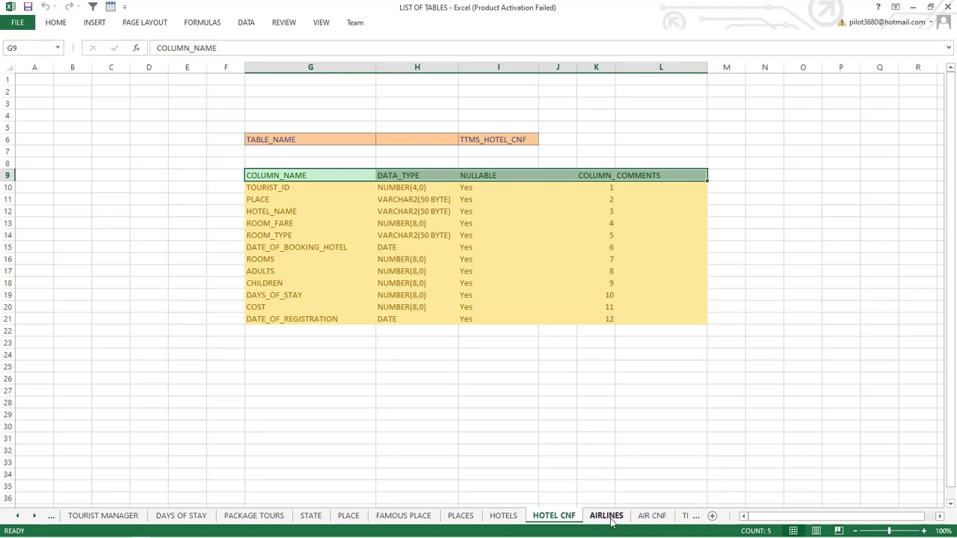
{"action": "left_click", "coordinate": [608, 517]}
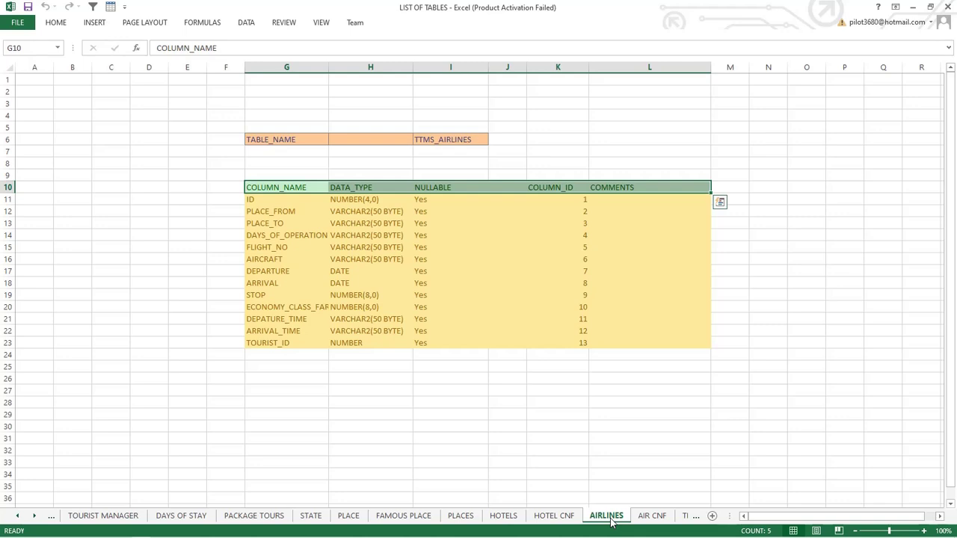
{"action": "left_click", "coordinate": [644, 517]}
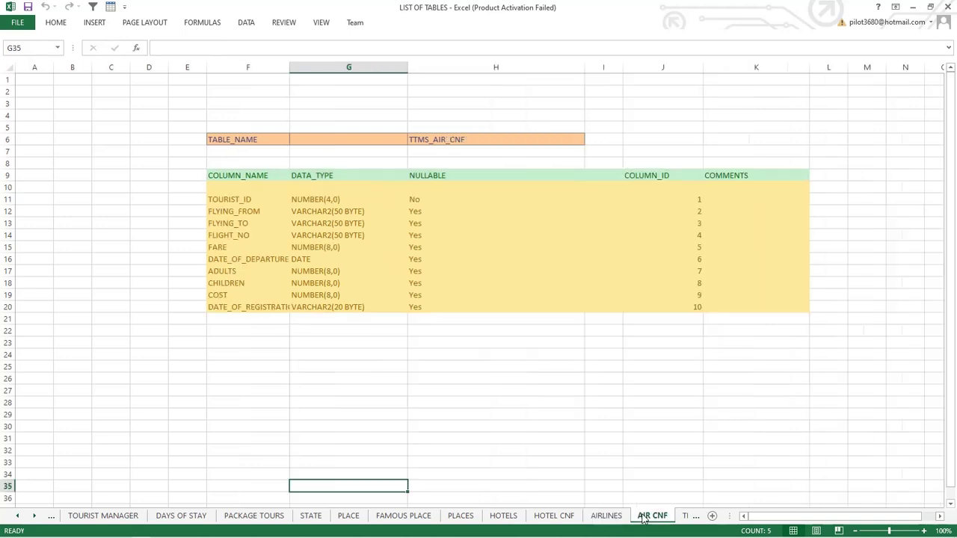
{"action": "left_click", "coordinate": [685, 517]}
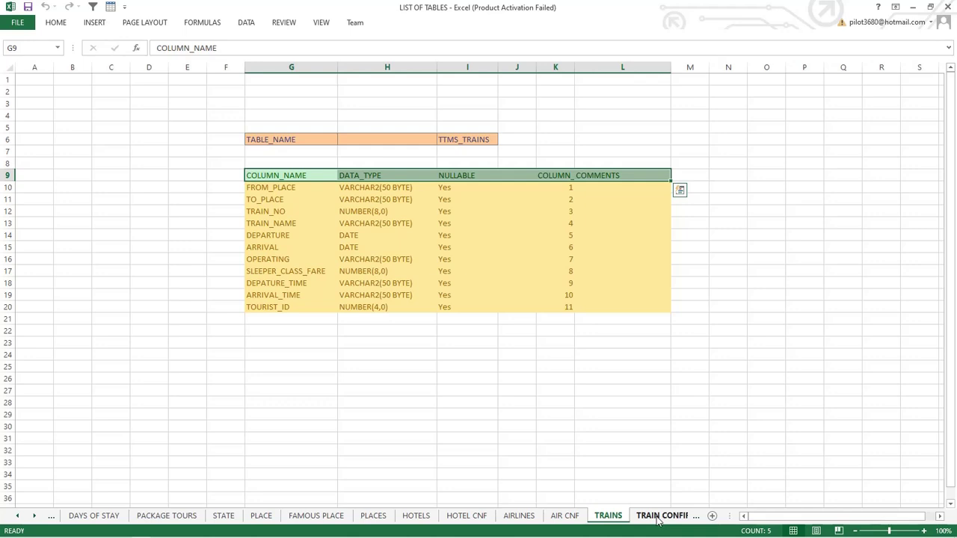
{"action": "left_click", "coordinate": [657, 517]}
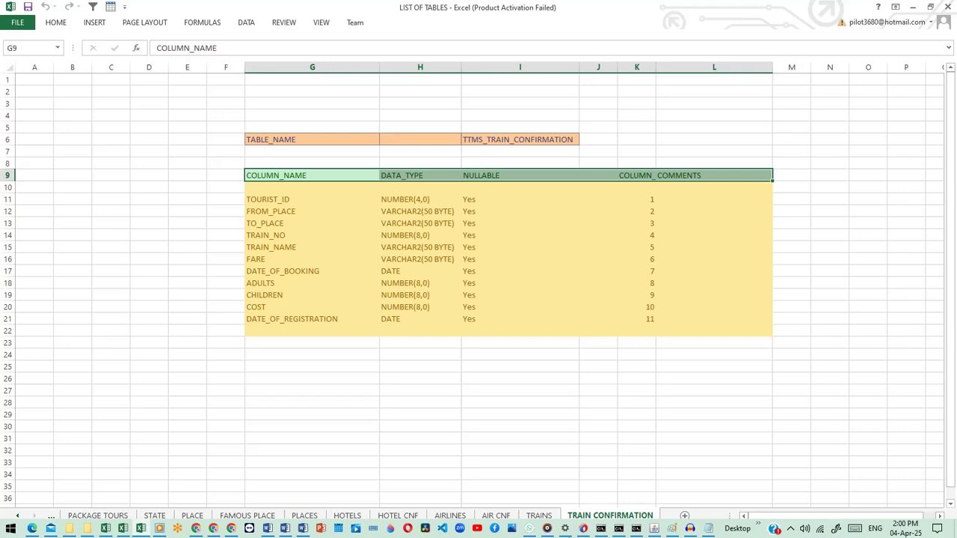
Switch to Oracle JDeveloper to view the database tables under Connection2, and minimize both it and the LIST OF TABLES workbook
{"action": "left_click", "coordinate": [583, 529]}
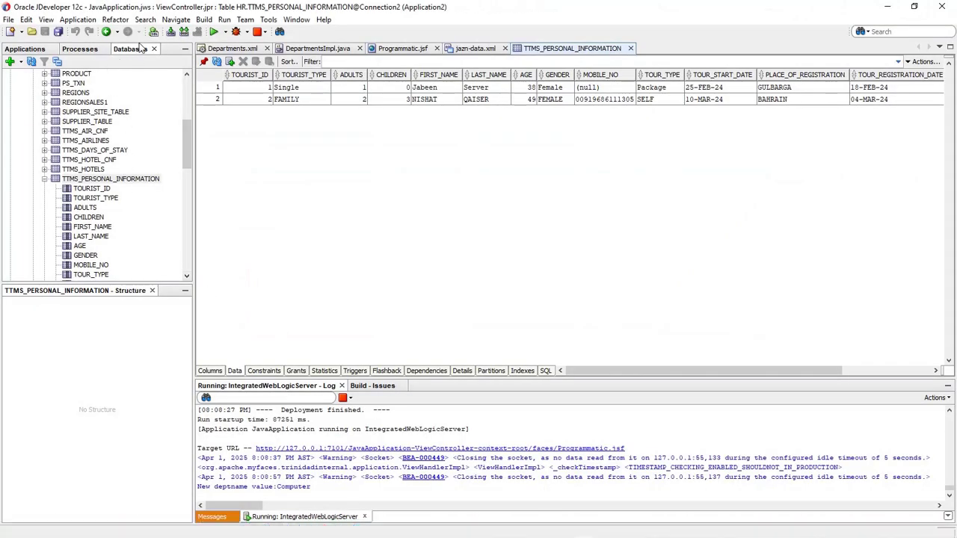
{"action": "scroll", "coordinate": [132, 141], "scroll_direction": "up", "scroll_amount": 6}
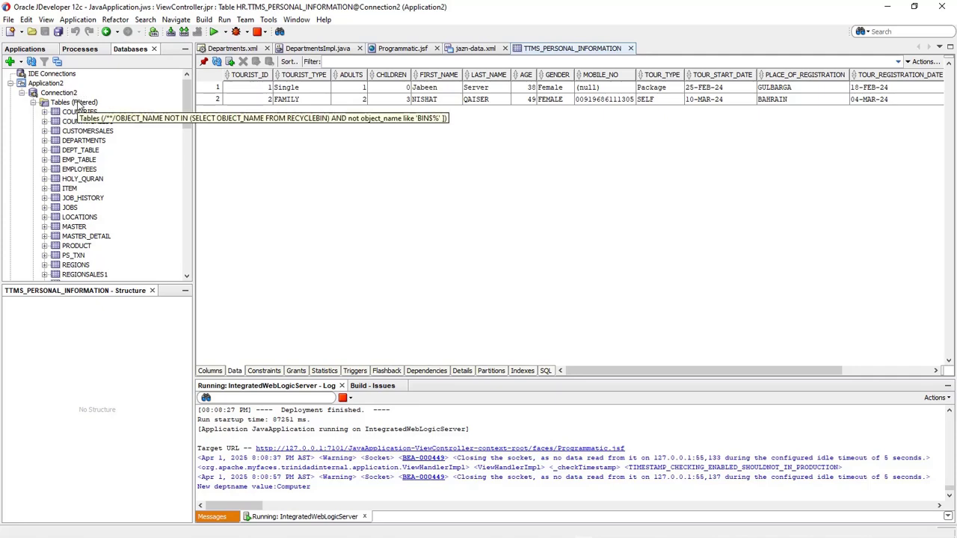
{"action": "left_click", "coordinate": [884, 6]}
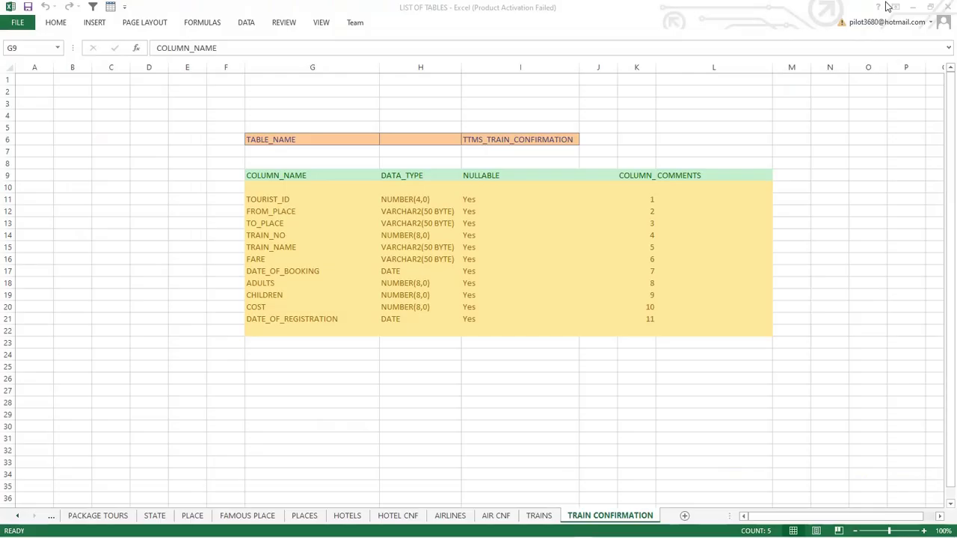
{"action": "left_click", "coordinate": [913, 9]}
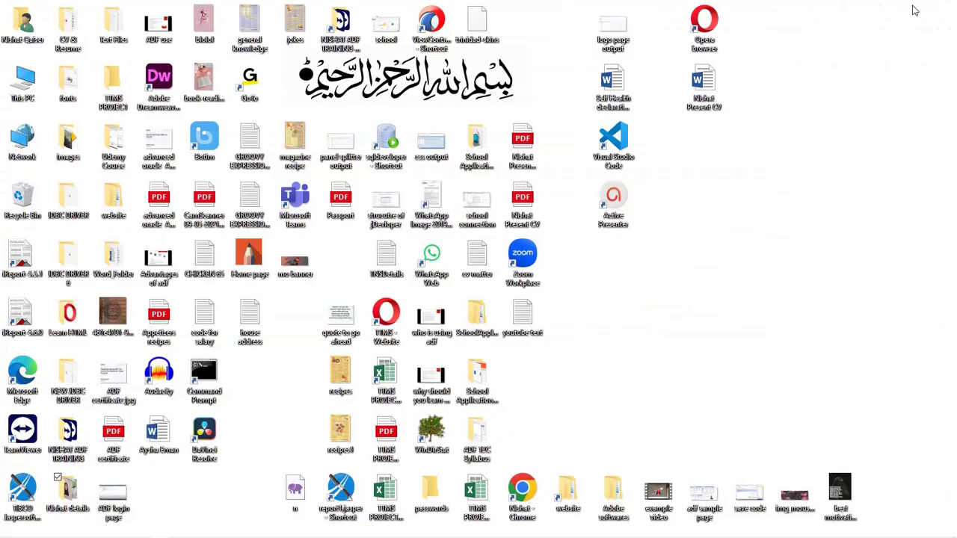
{"action": "mouse_move", "coordinate": [574, 532]}
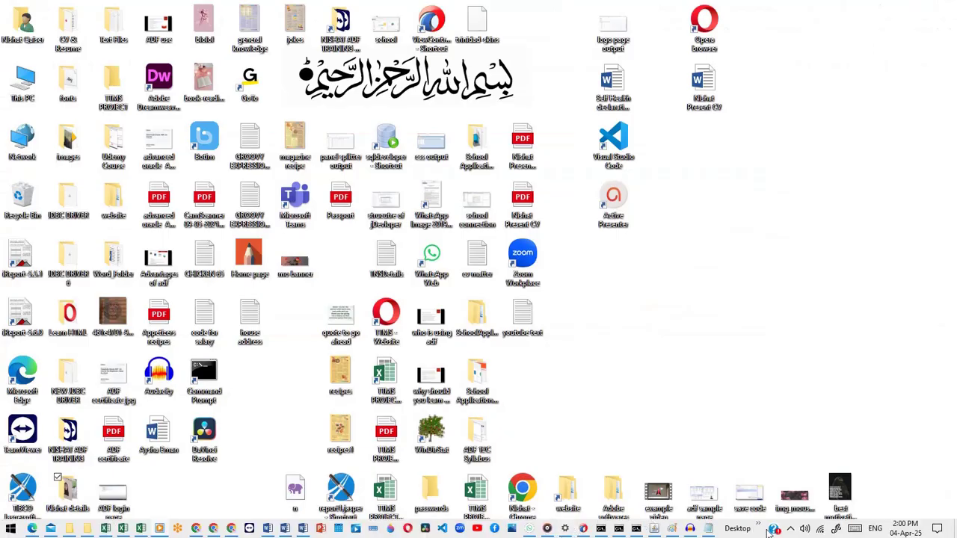
{"action": "left_click", "coordinate": [791, 529]}
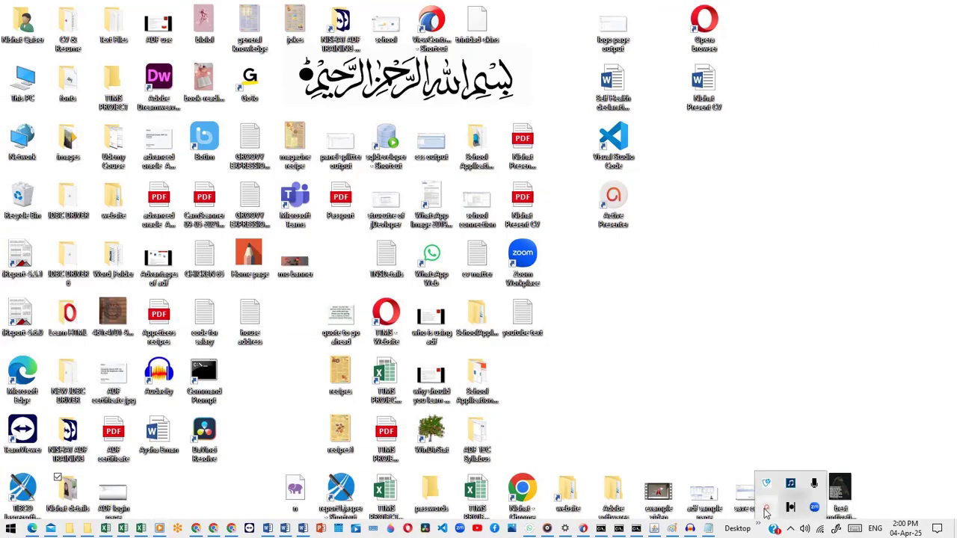
{"action": "left_click", "coordinate": [765, 509]}
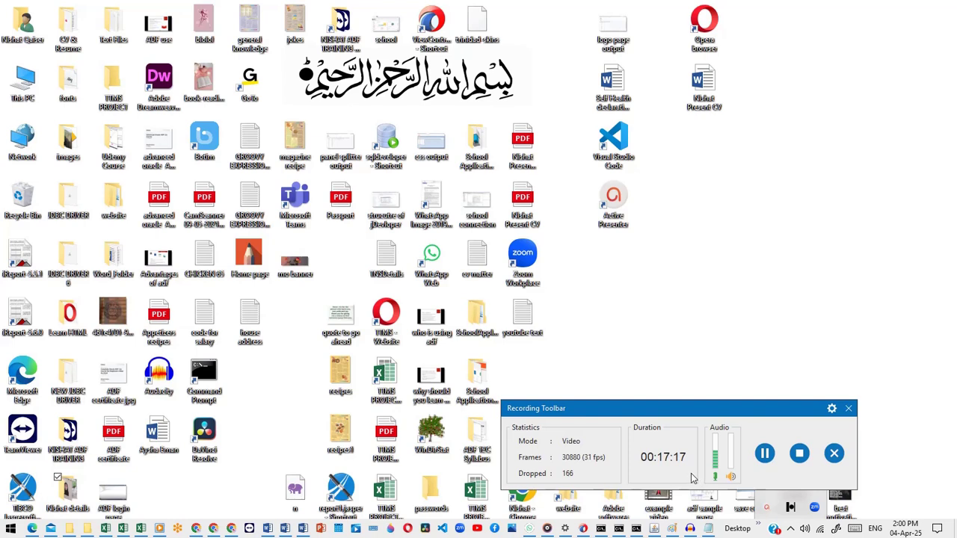